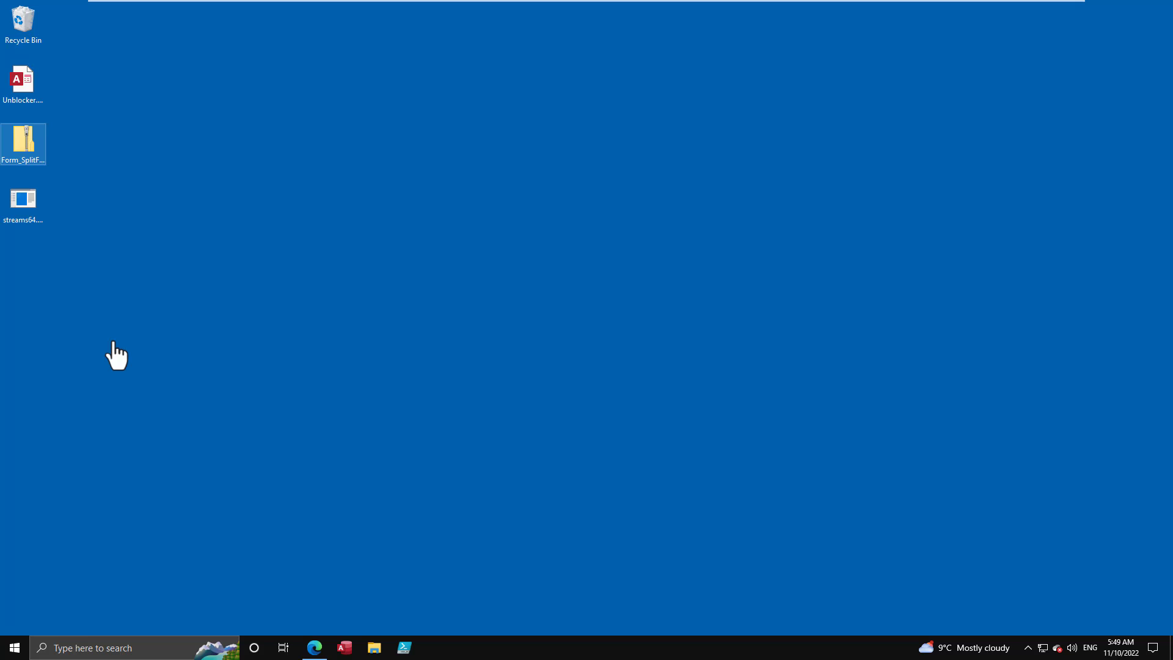
- Restore the Edge window showing the DEVelopers HUT article on Office blocking all macros
left_click(316, 650)
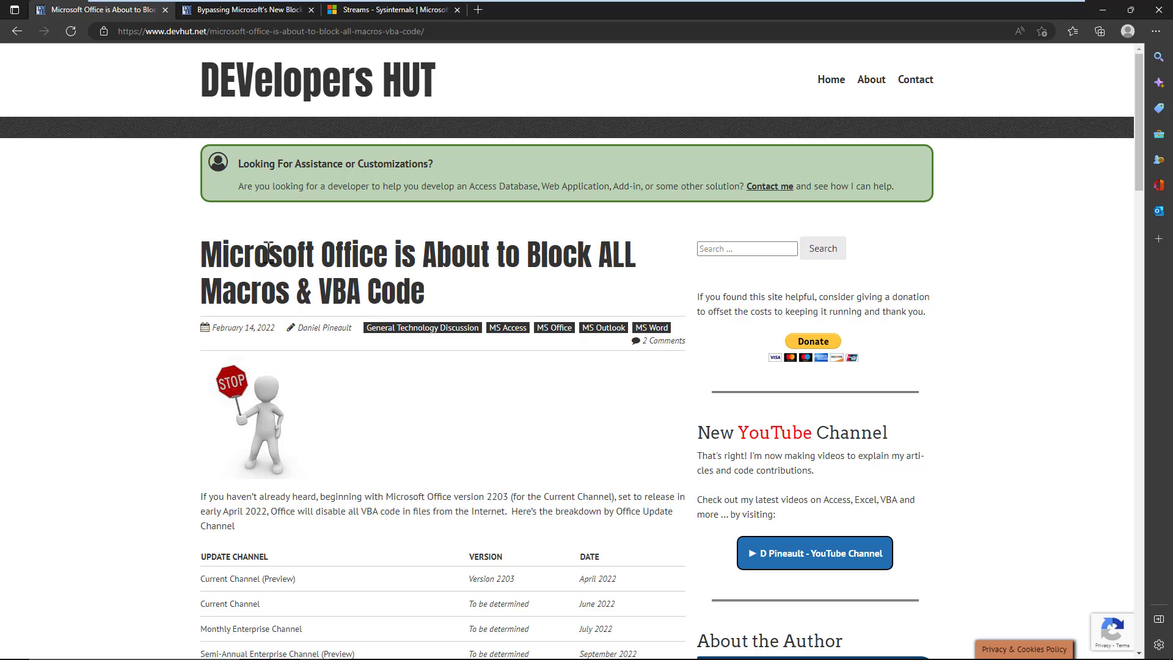
scroll(271, 255, "down", 5)
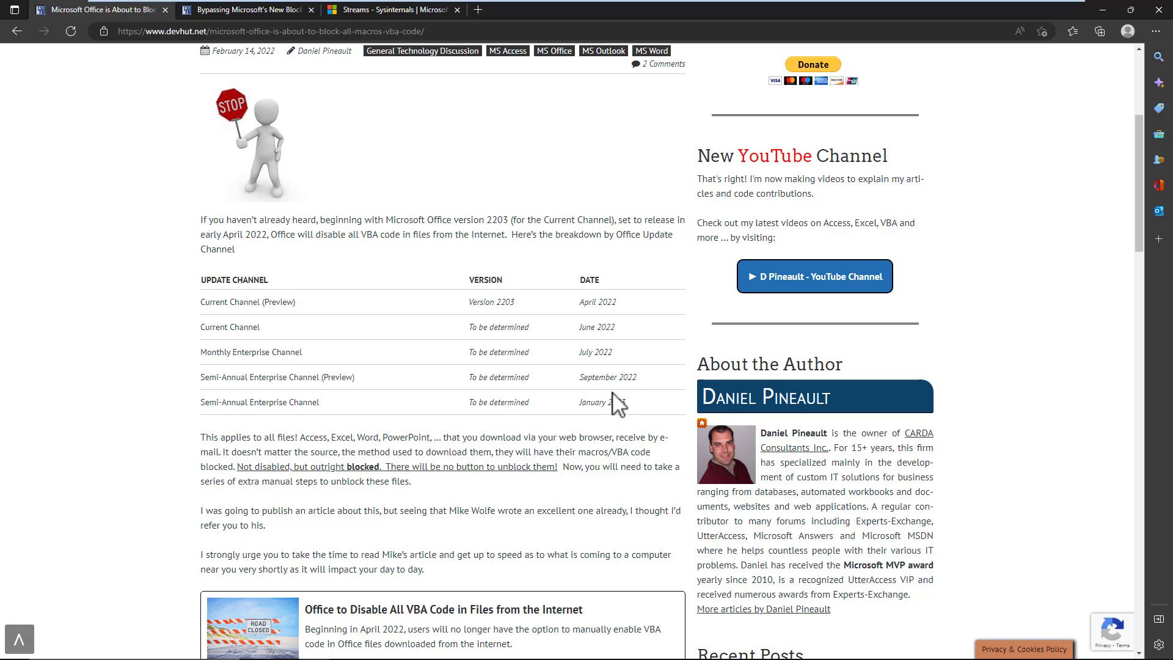
scroll(321, 339, "down", 1)
scroll(220, 291, "down", 9)
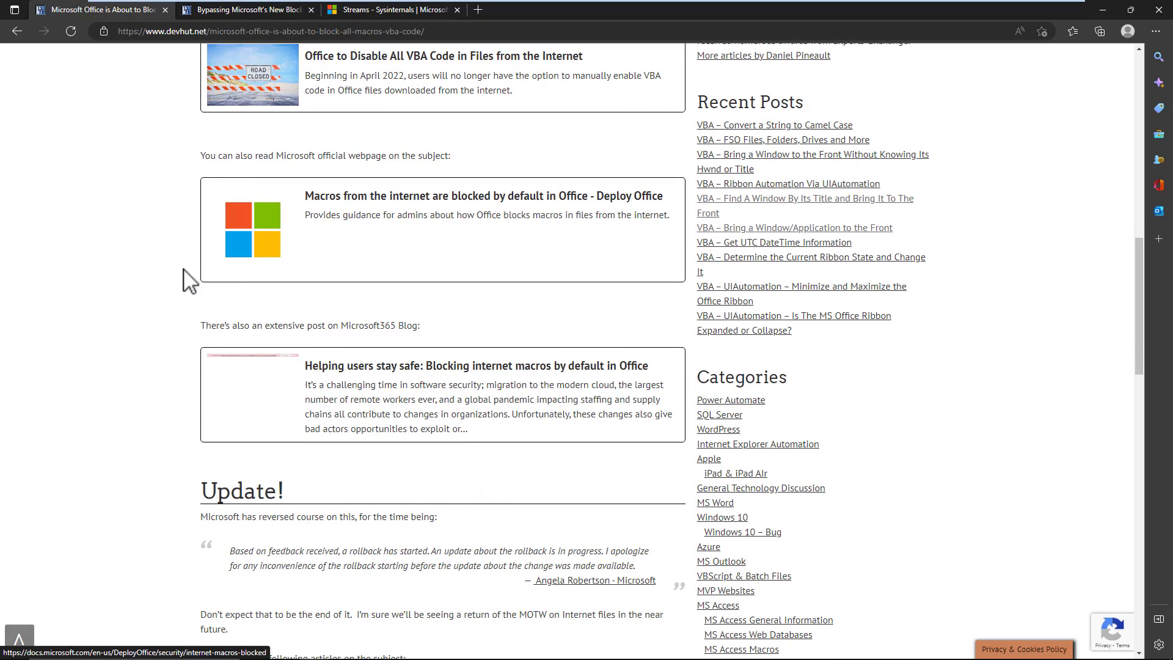
scroll(245, 265, "down", 2)
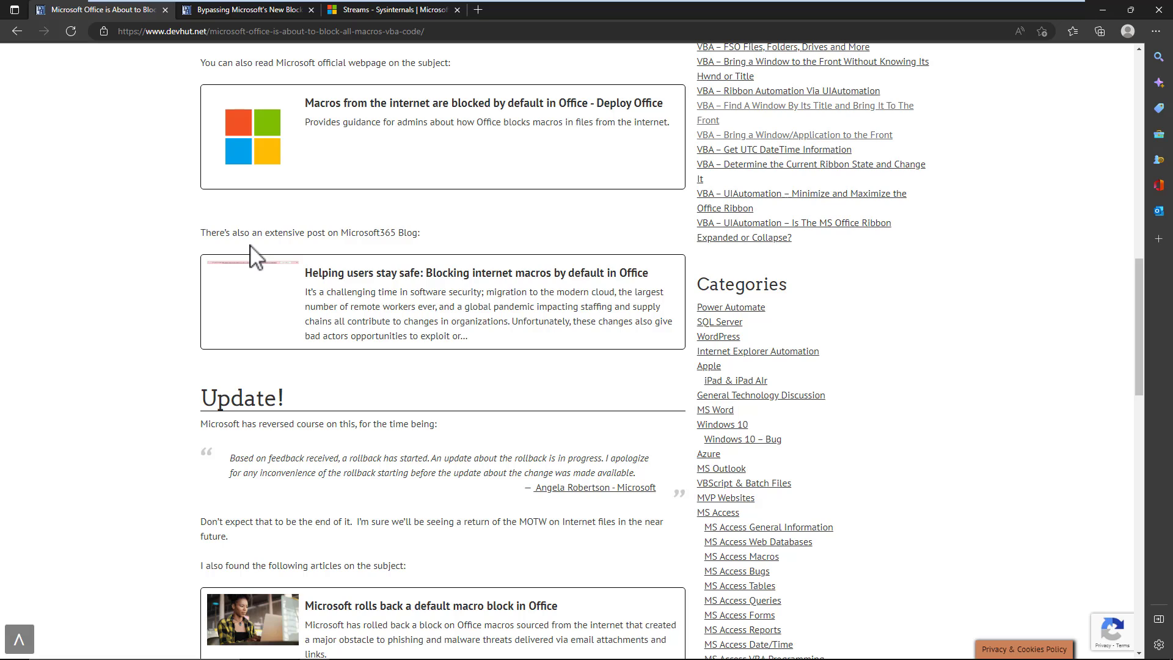
scroll(252, 254, "down", 2)
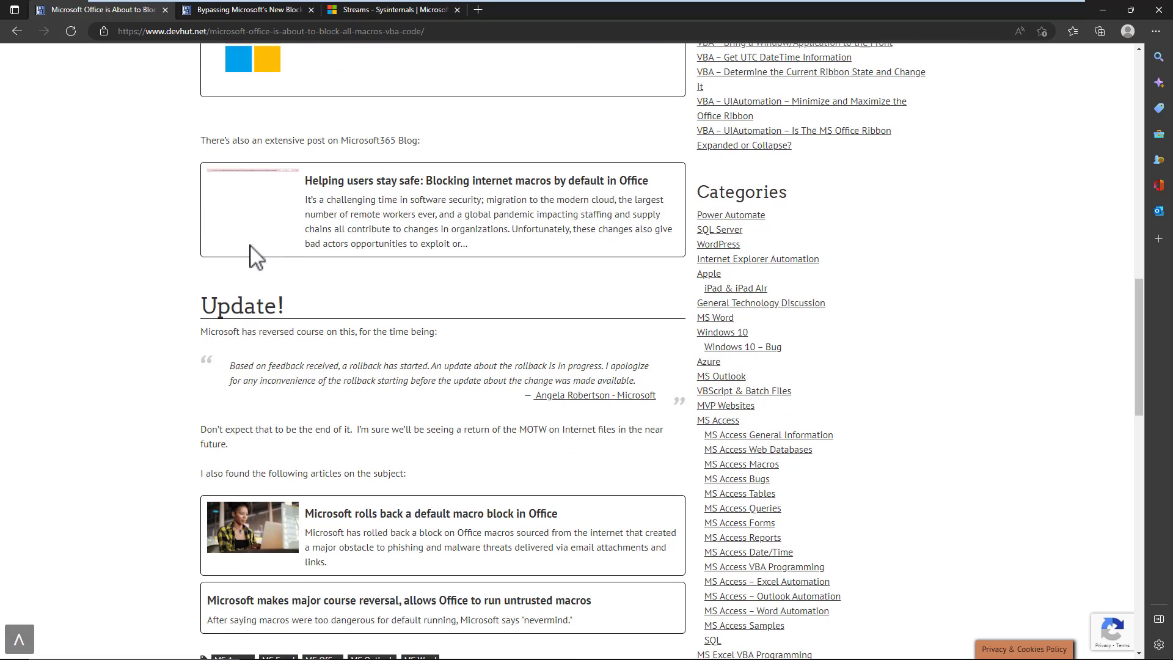
scroll(251, 253, "down", 1)
scroll(250, 252, "down", 2)
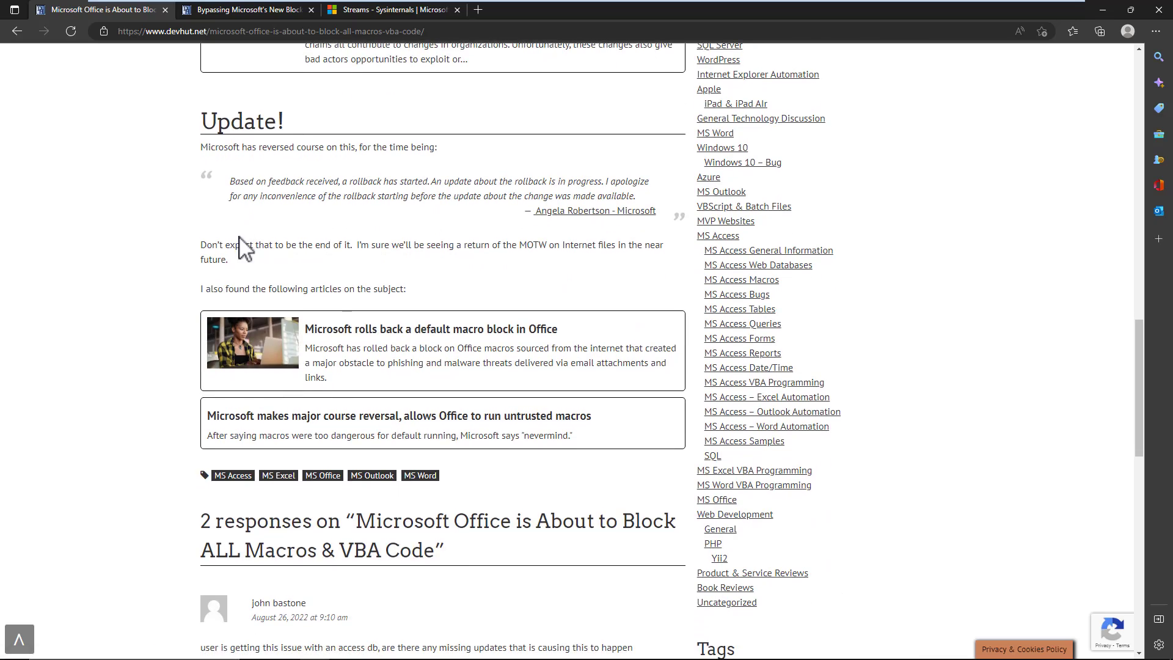
scroll(239, 235, "up", 10)
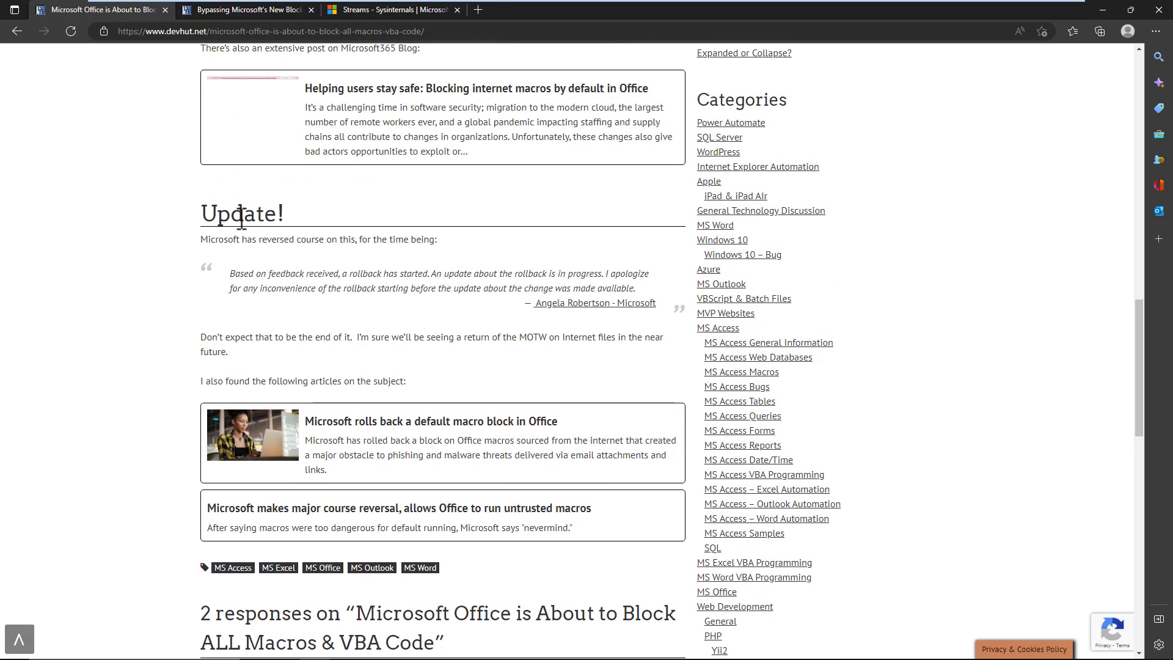
scroll(243, 231, "up", 8)
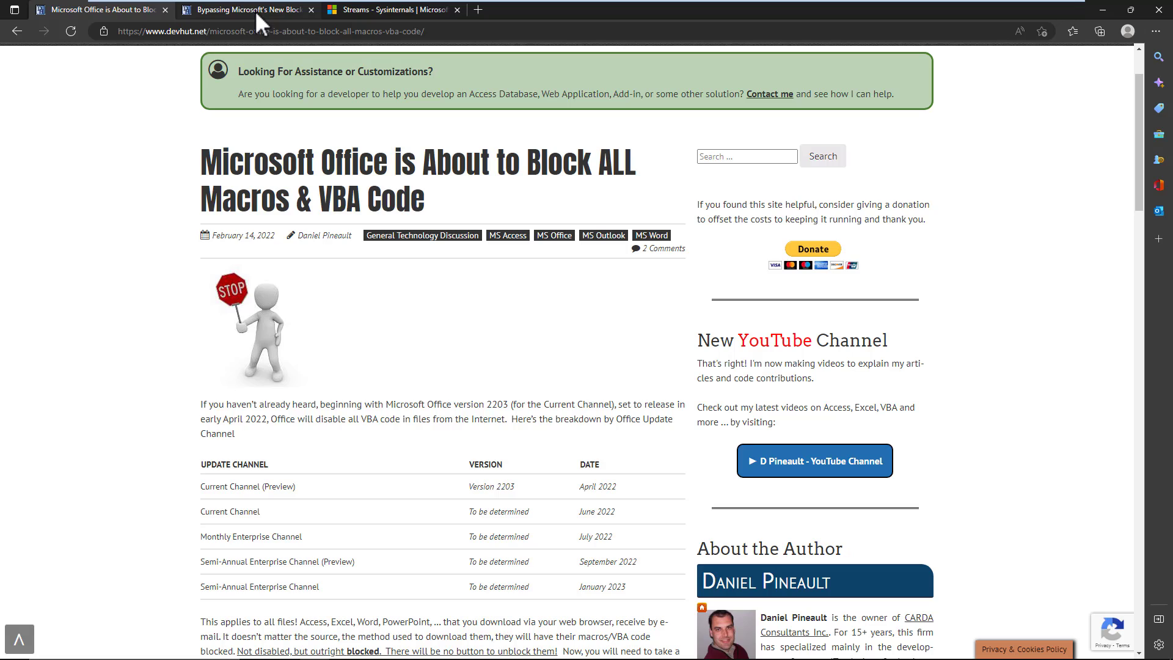
mouse_move(256, 11)
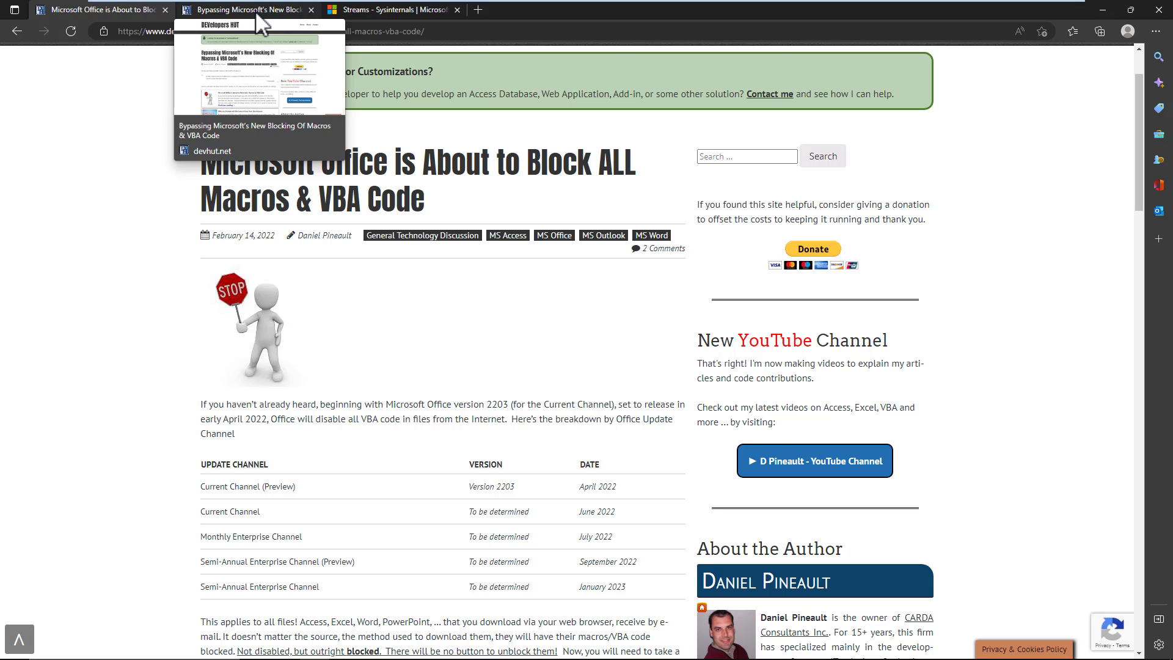
- Switch to the 'Bypassing Microsoft's New Blocking Of Macros & VBA Code' article and skim its workarounds
left_click(255, 11)
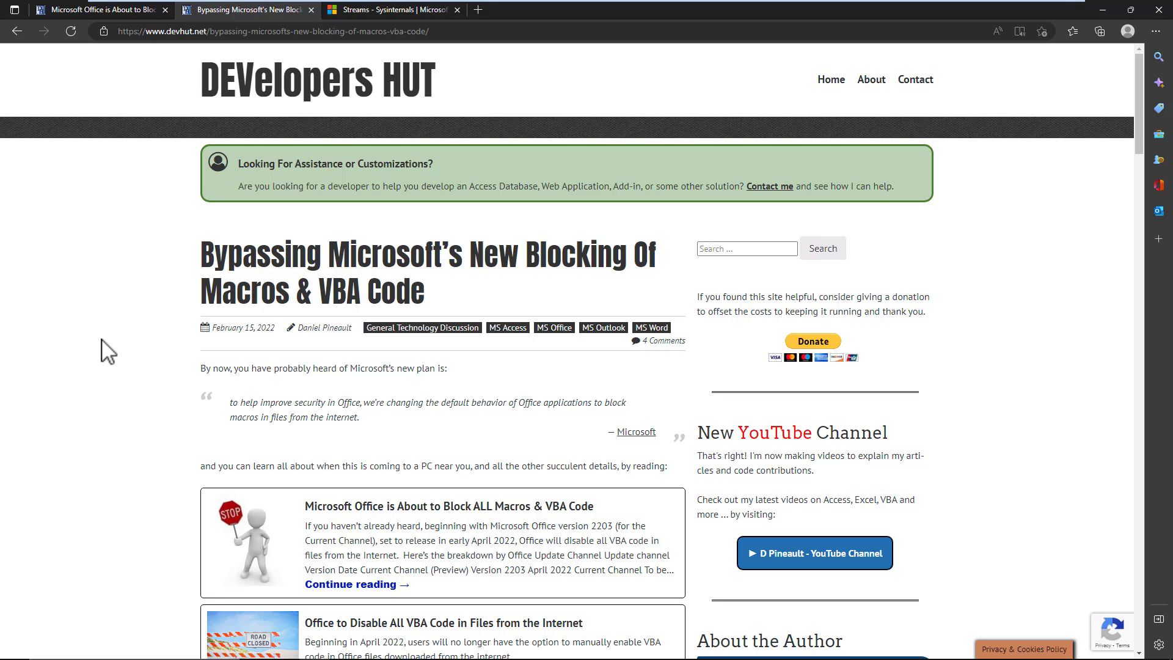
scroll(196, 432, "down", 6)
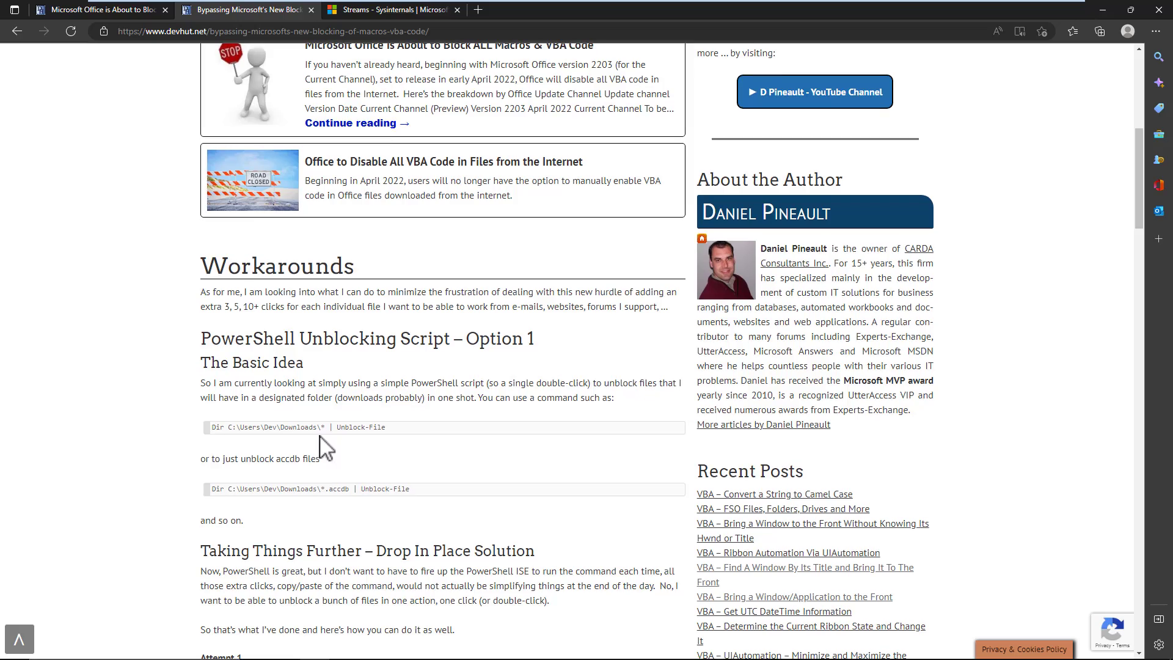
scroll(231, 413, "down", 9)
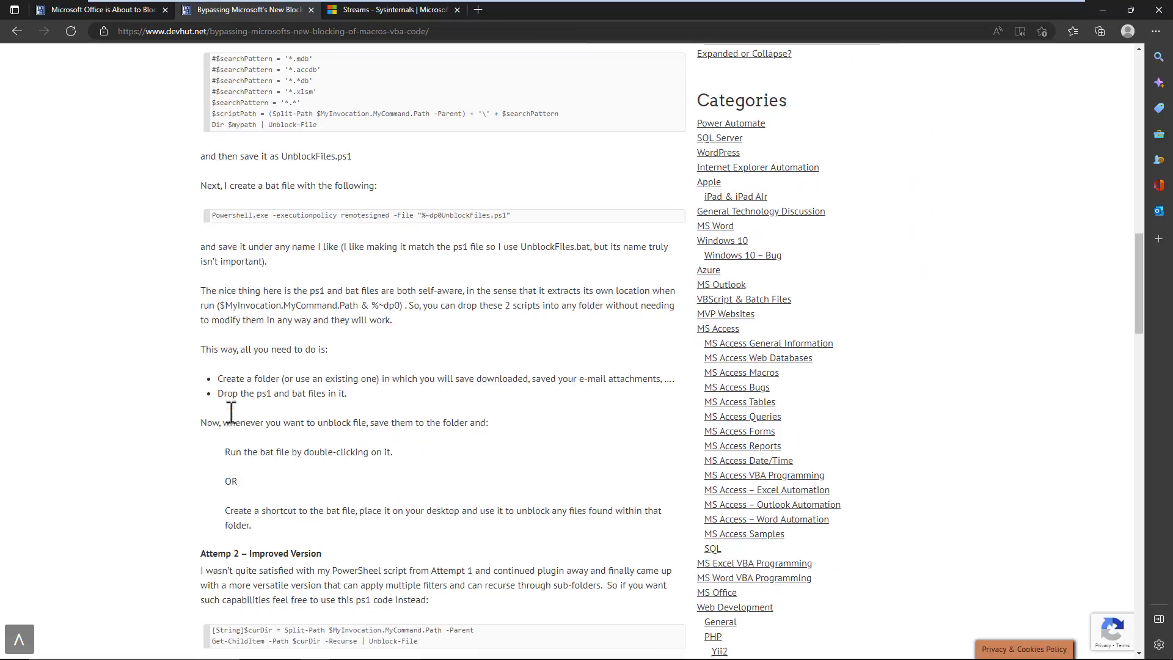
scroll(231, 413, "down", 12)
scroll(160, 402, "up", 3)
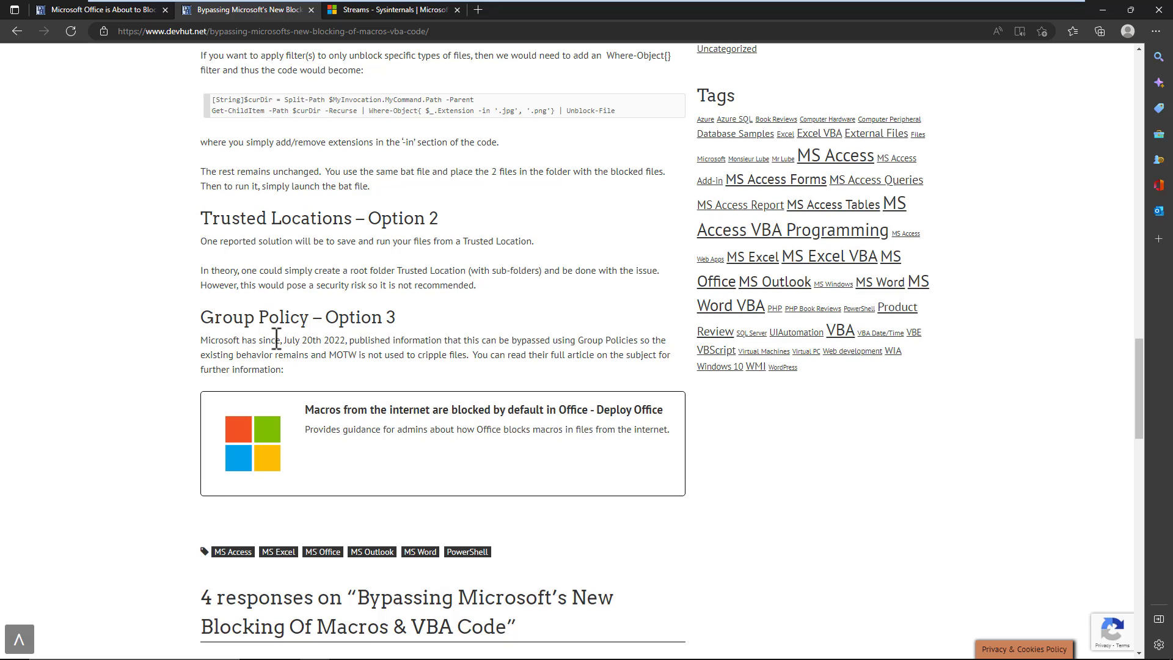
scroll(71, 342, "up", 20)
scroll(70, 342, "up", 2)
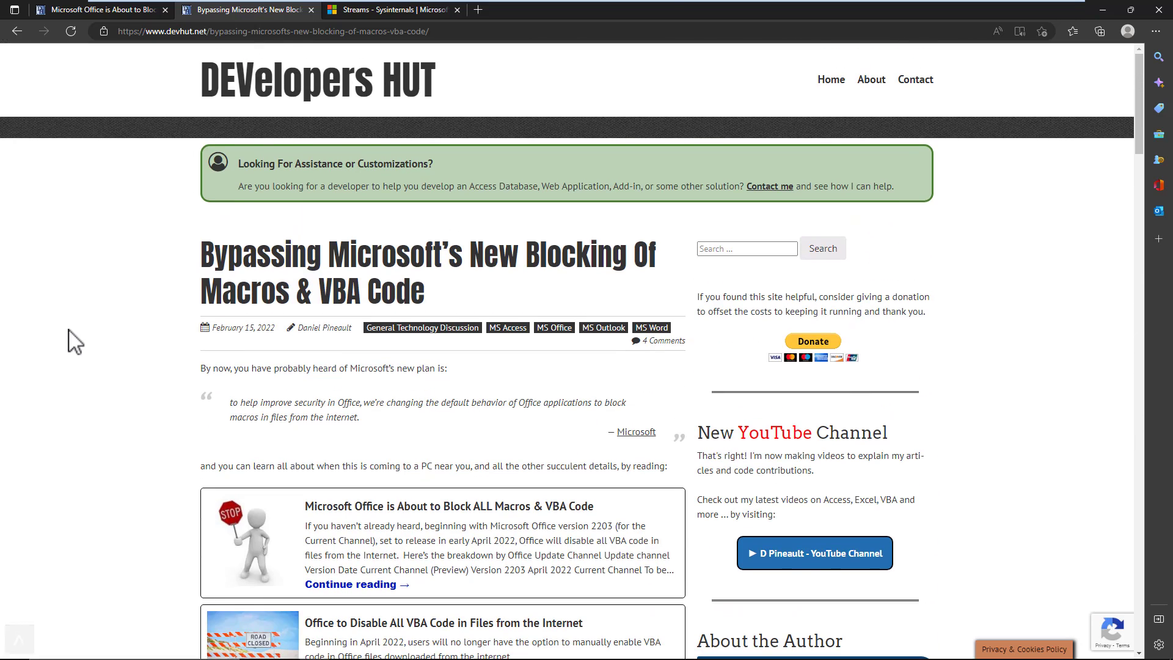
- Extract Form_SplitFormSimulated.zip into a folder on the desktop
left_click(1103, 10)
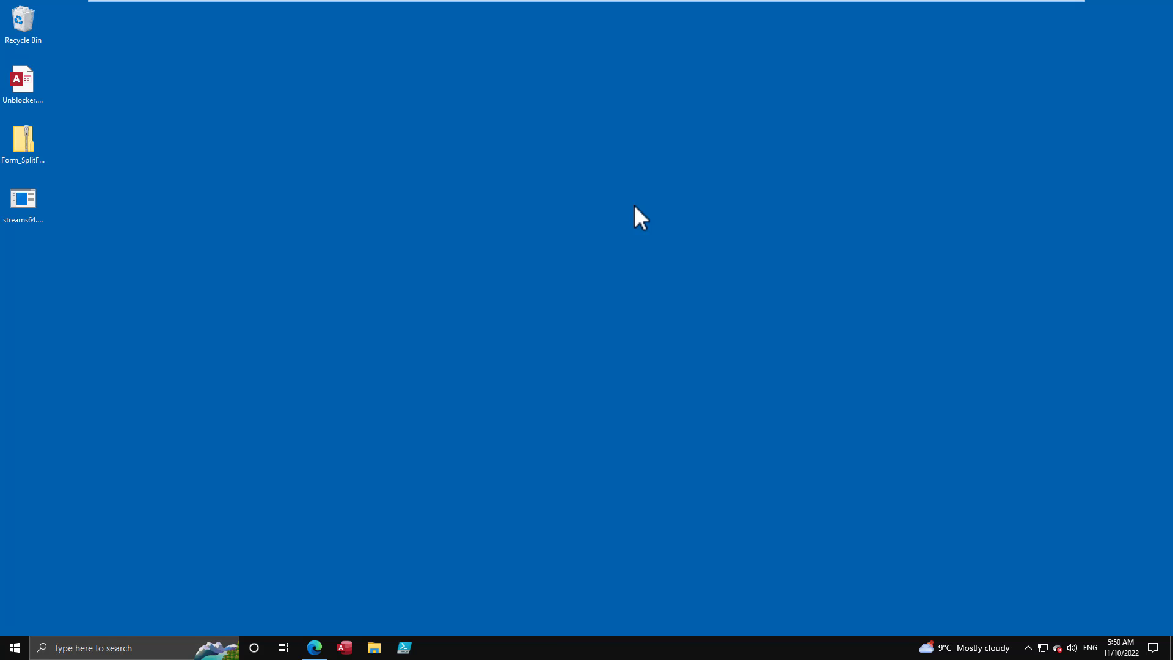
left_click(43, 137)
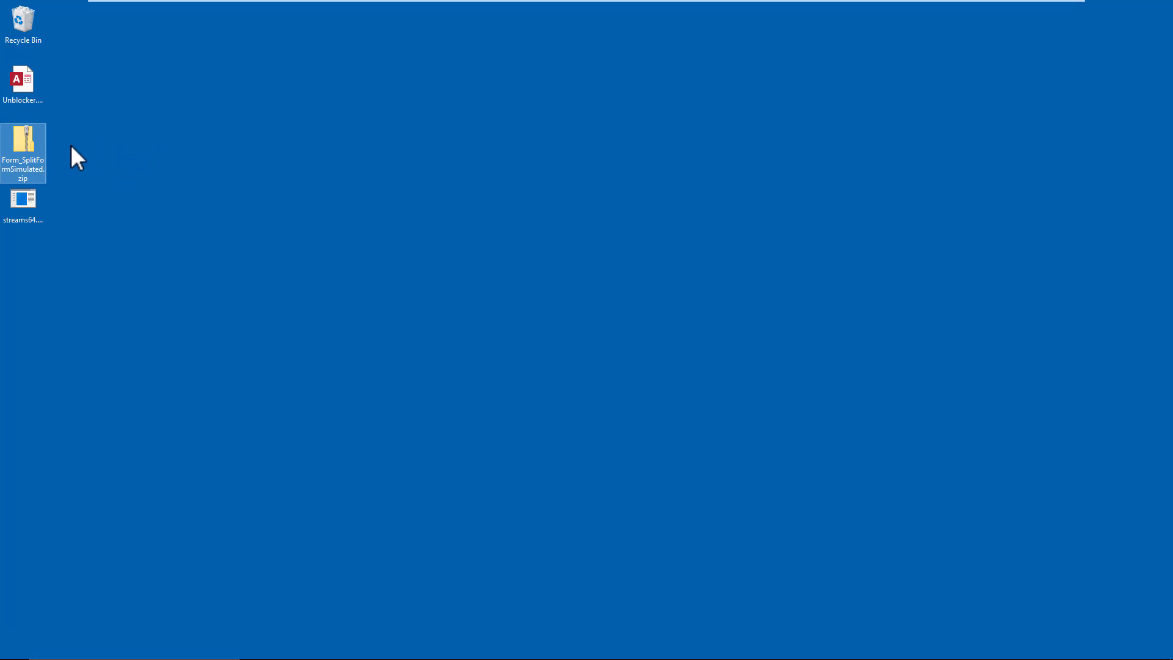
right_click(28, 142)
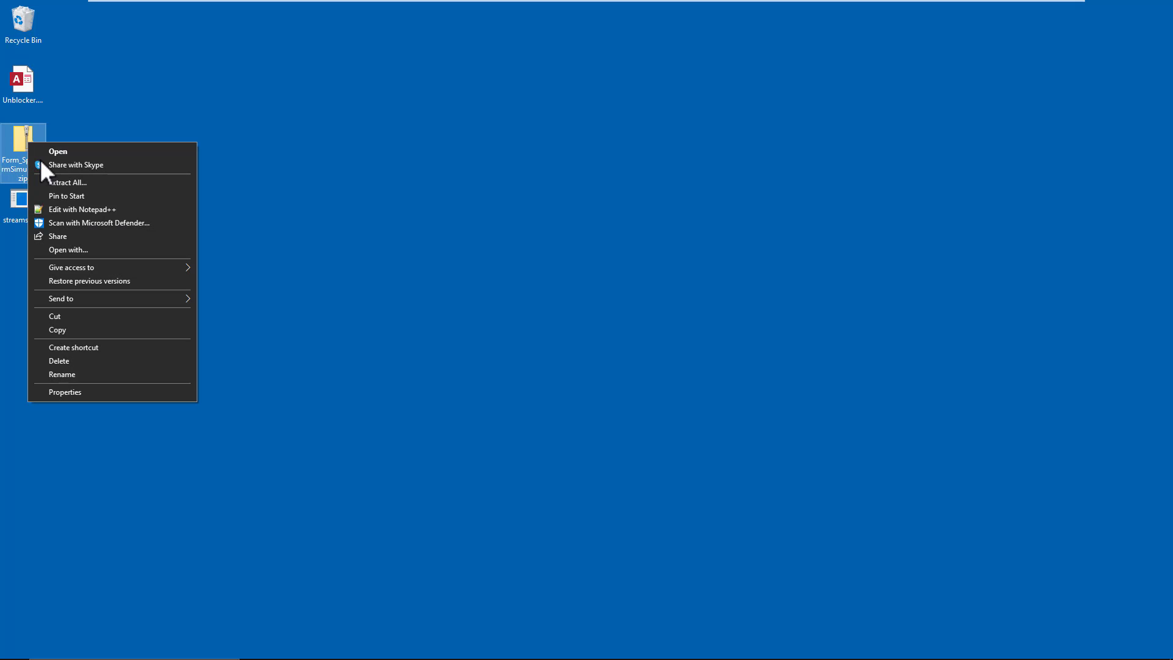
left_click(68, 182)
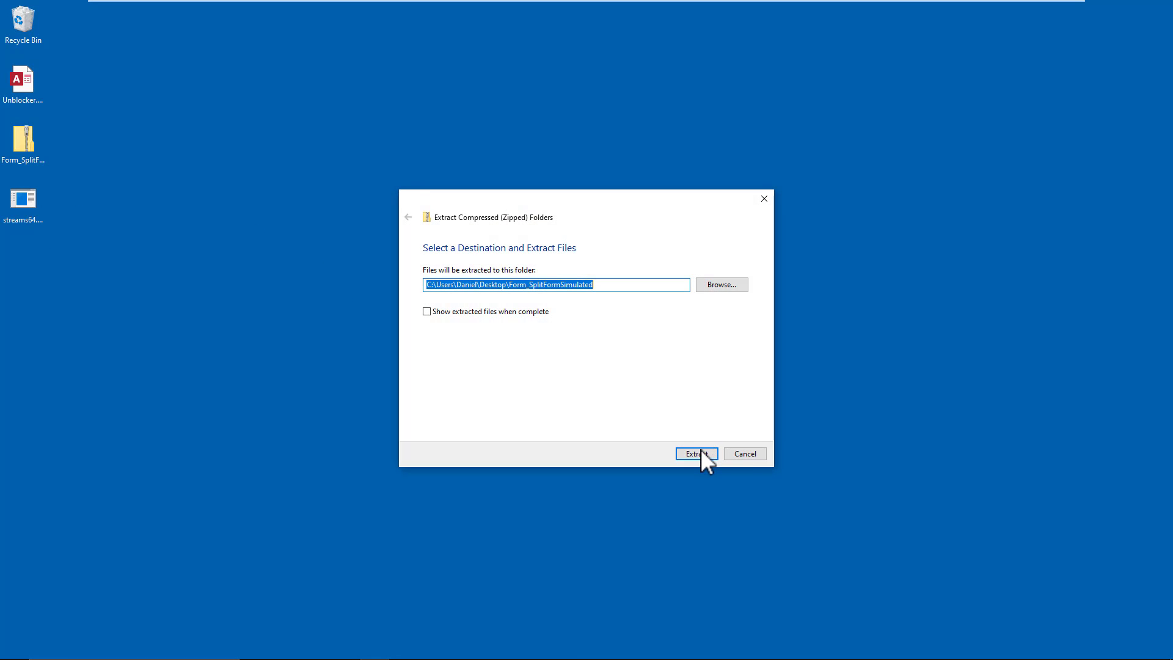
left_click(701, 450)
- Open Form_SplitFormSimulated.mdb from the extracted folder, accepting the security warning
left_click(32, 273)
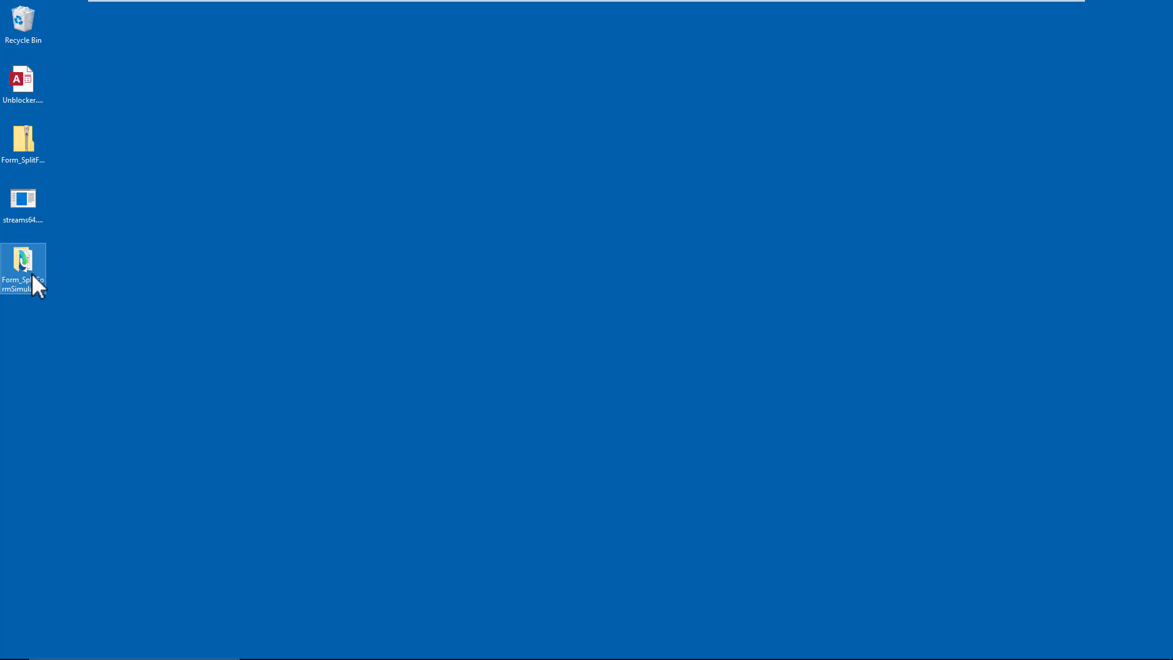
double_click(28, 266)
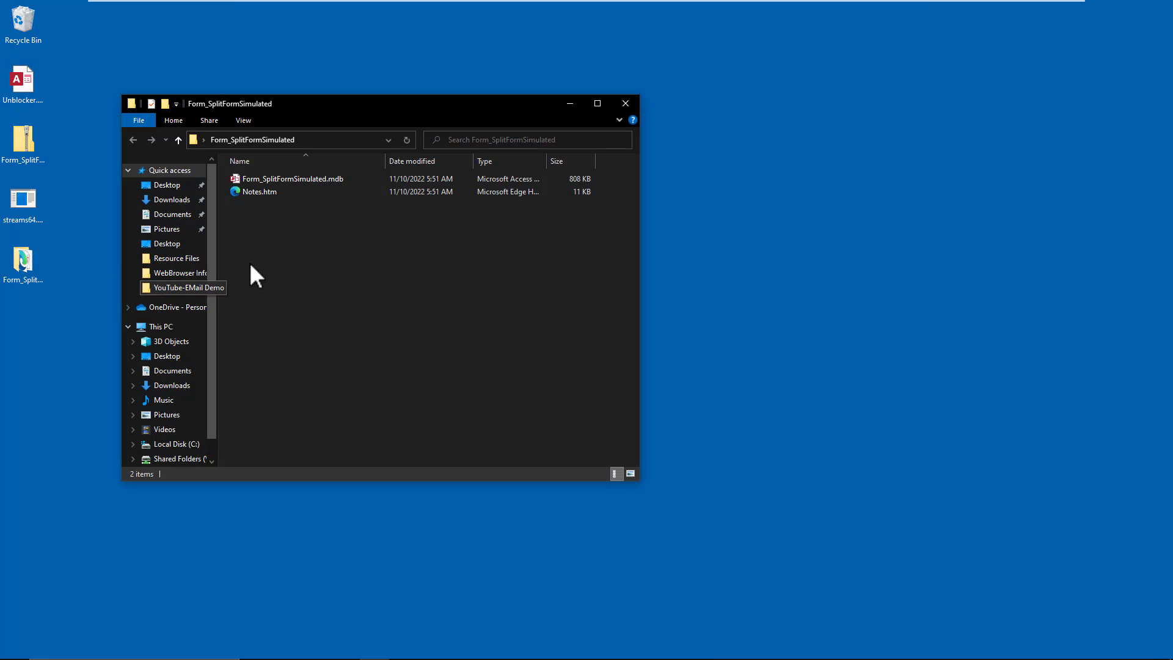
left_click(251, 177)
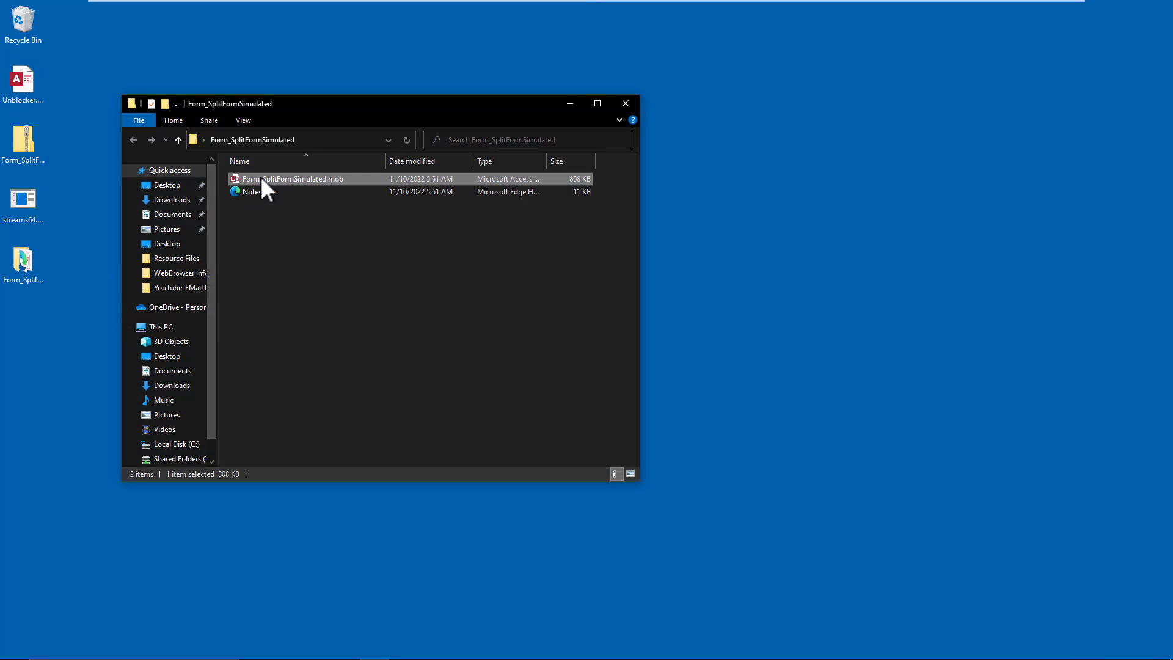
double_click(261, 178)
left_click(648, 346)
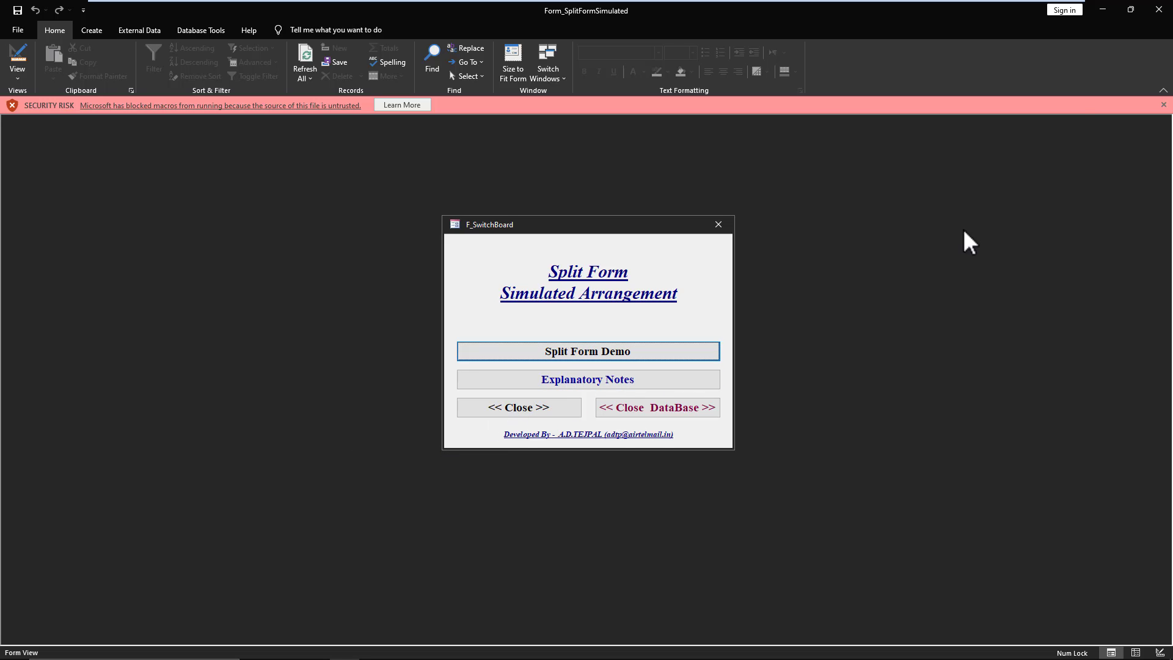
- Close Access after noting the red SECURITY RISK bar about blocked macros
left_click(1158, 9)
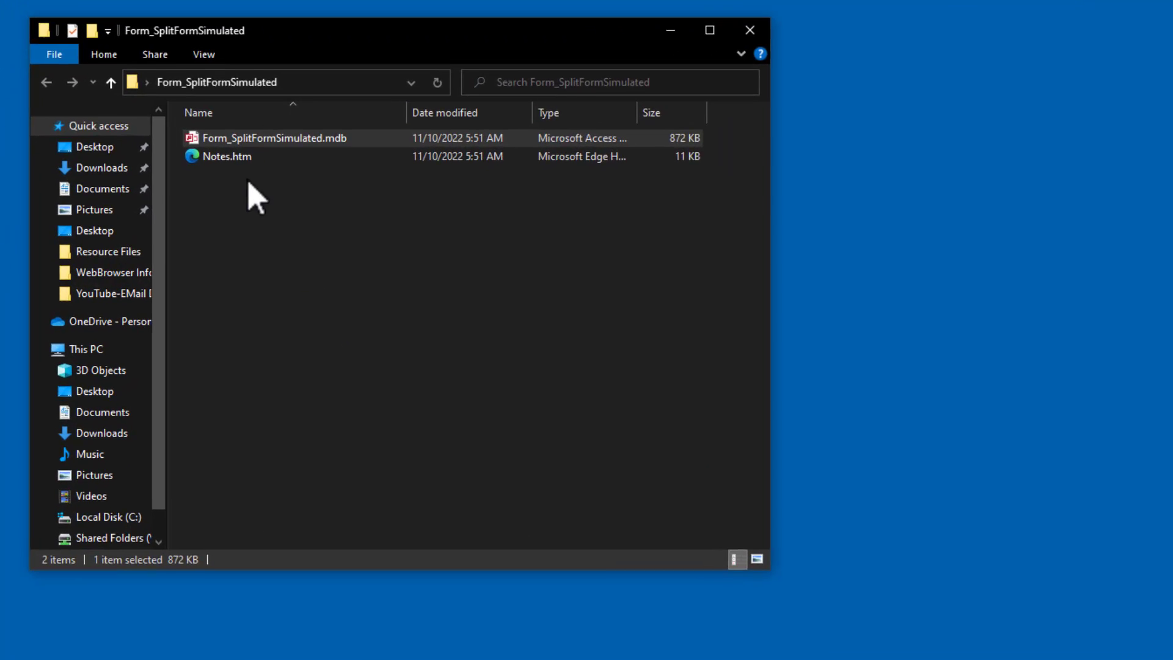
- Review the .mdb's Properties note that it came from another computer, then start a Windows search
right_click(240, 135)
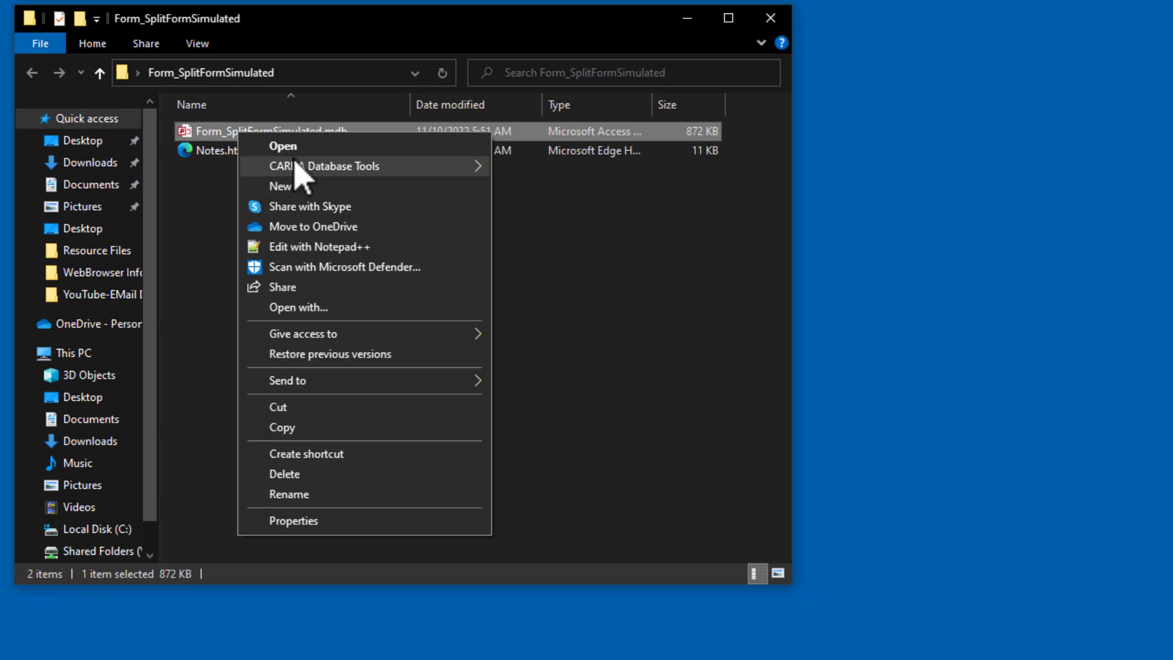
left_click(329, 521)
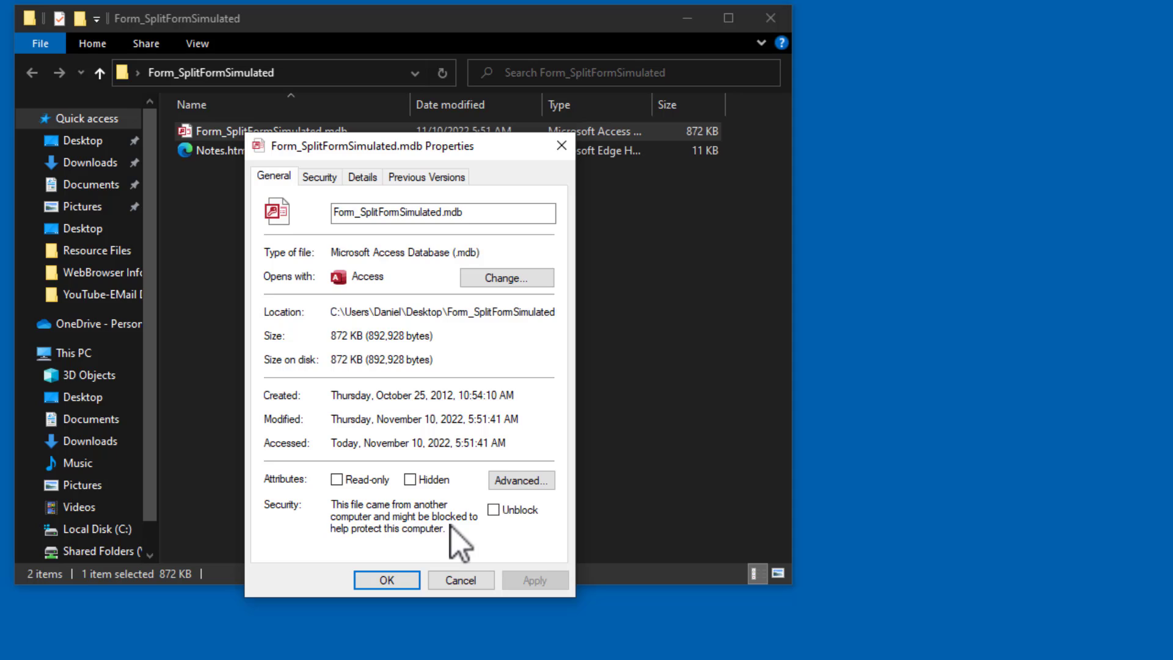
left_click(456, 579)
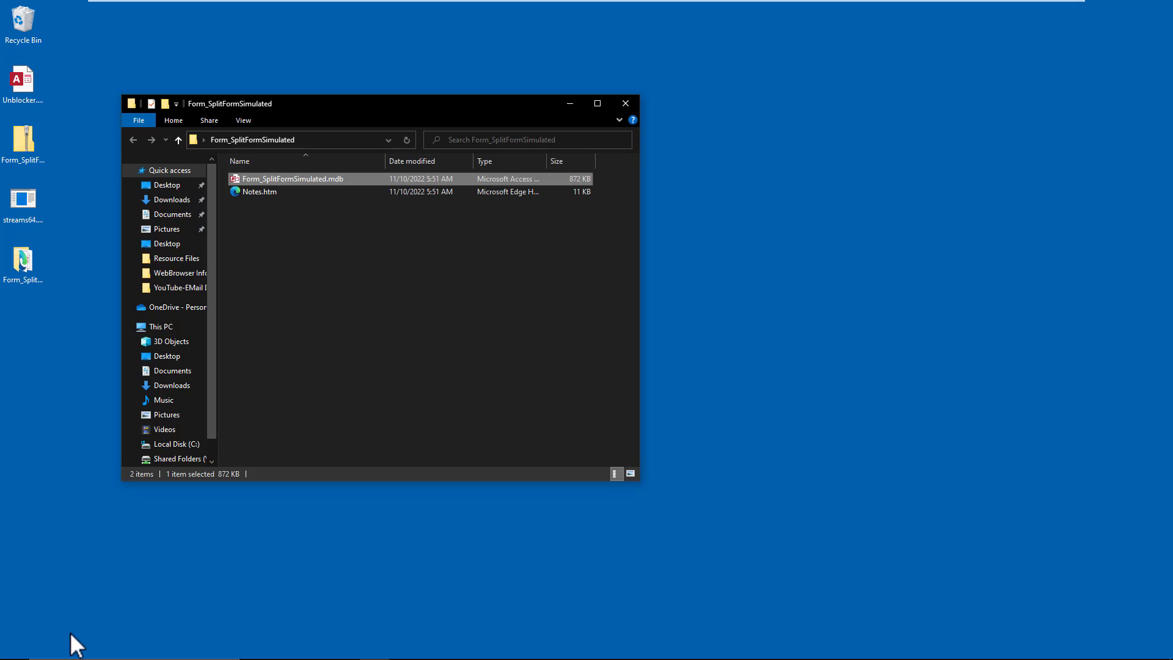
left_click(56, 648)
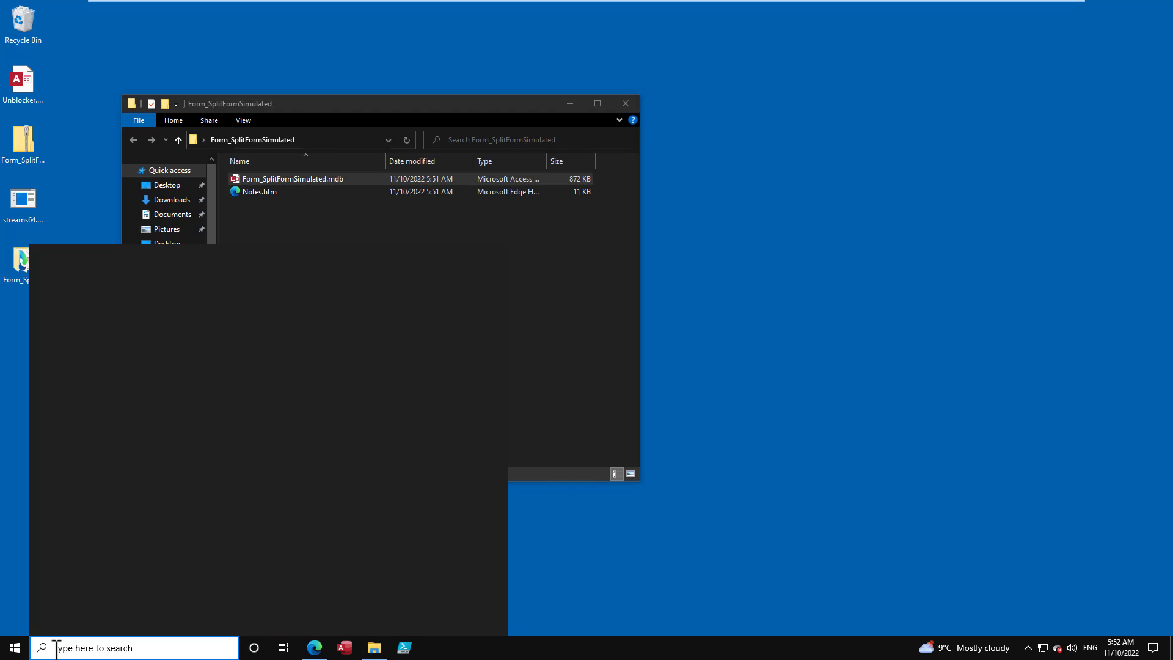
- Open Command Prompt and cd into the Form_SplitFormSimulated folder using the path copied from Explorer
type("cmd")
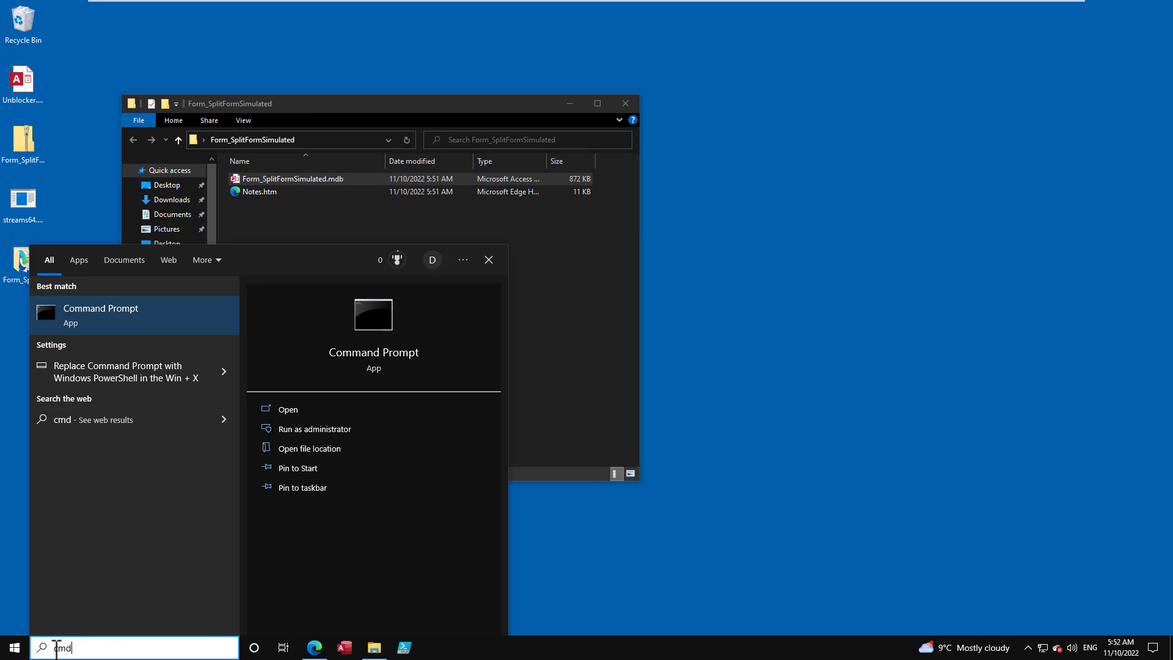
key("Return")
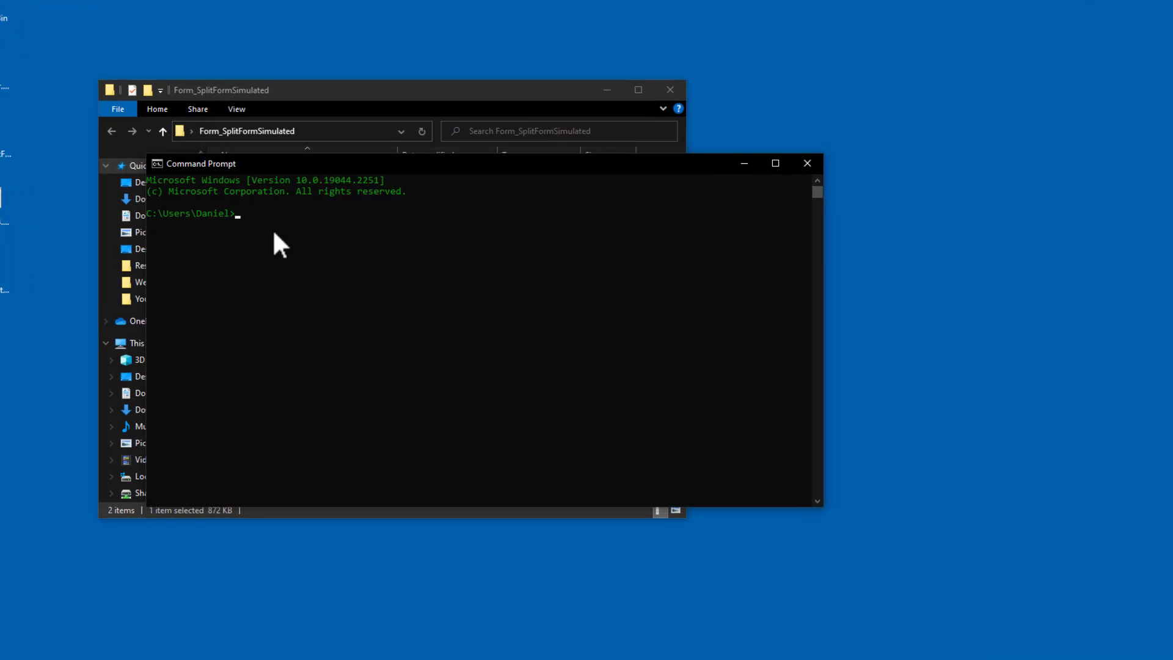
left_click(331, 103)
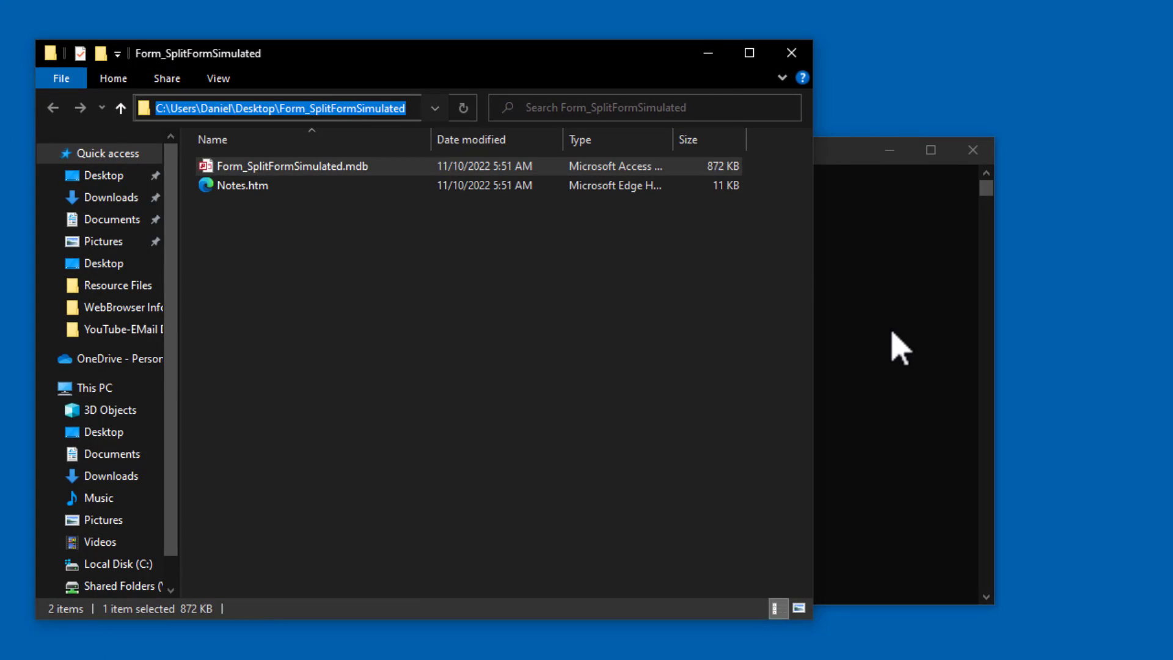
left_click(746, 314)
type("cd")
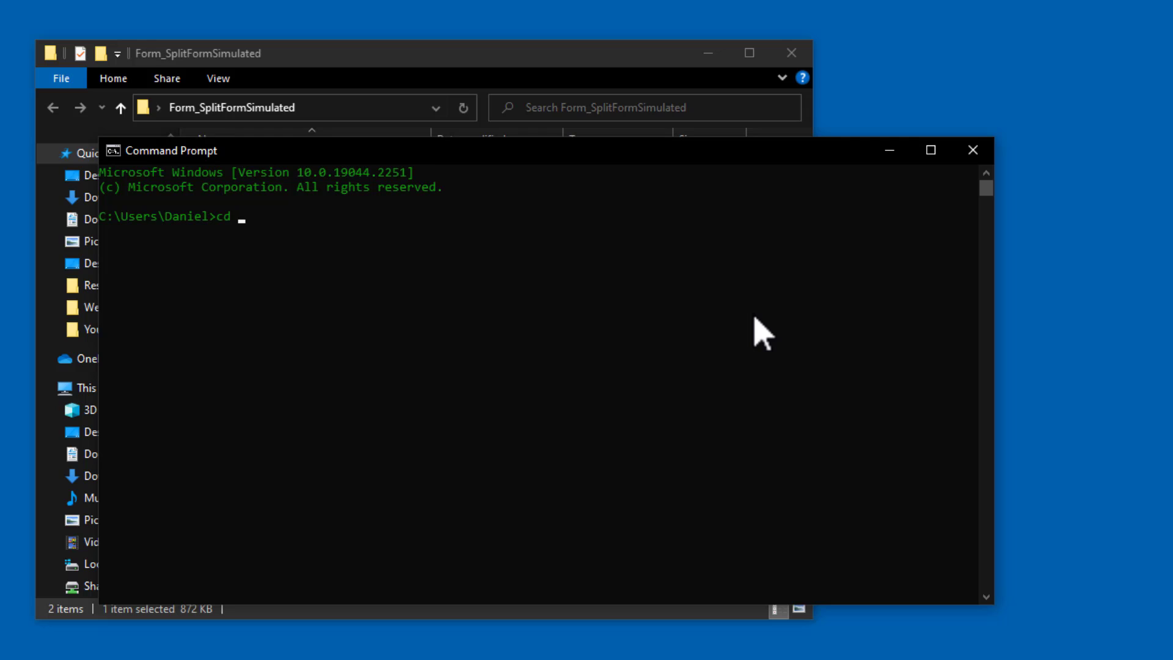
type("C:\\Users\\Daniel\\Desktop\\Form_SplitFormSimulated")
key("Return")
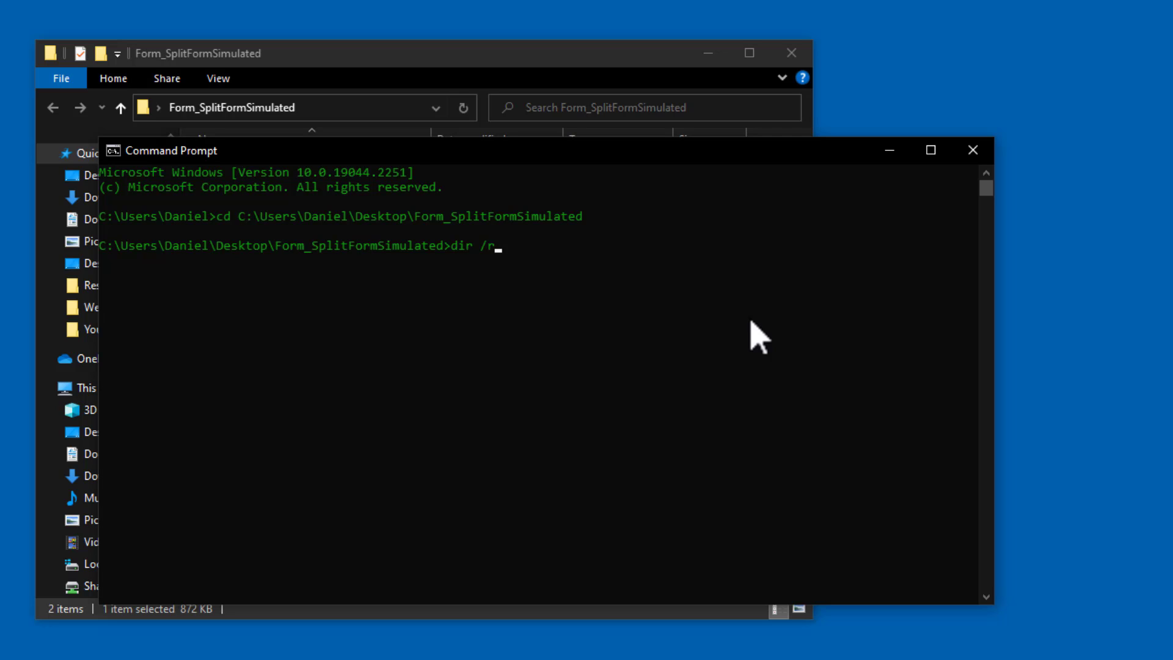
- Run dir /r and highlight the .mdb's Zone.Identifier:$DATA stream in the listing
type("dir /r")
key("Return")
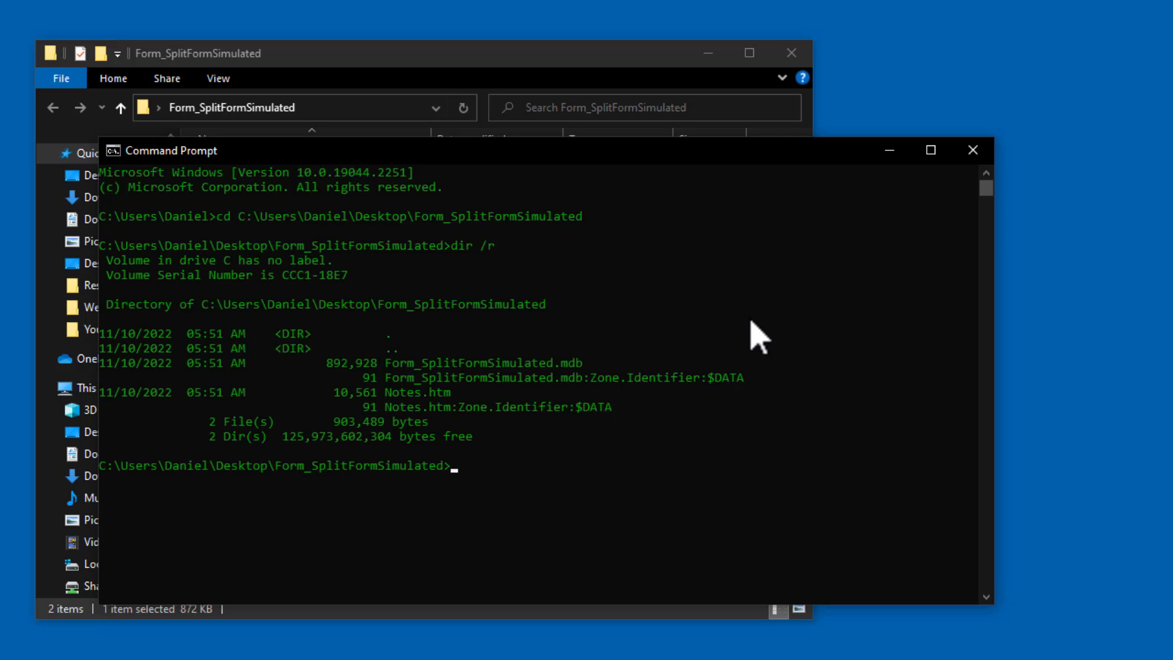
left_click(384, 378)
left_click_drag(390, 384, 756, 383)
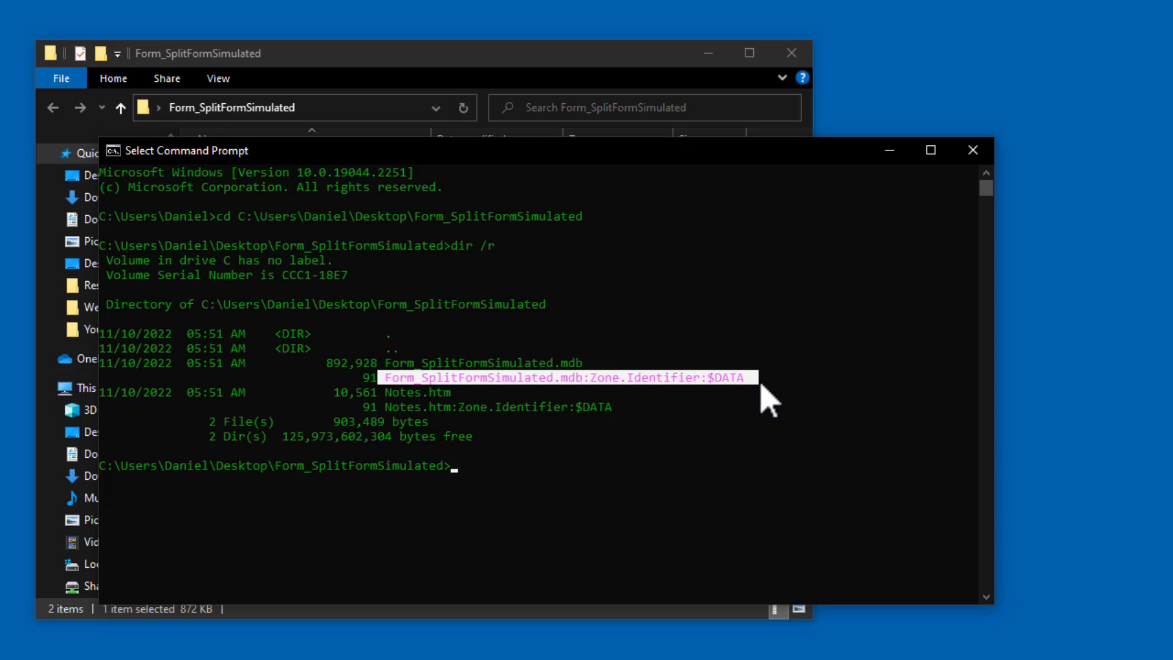
left_click(760, 382)
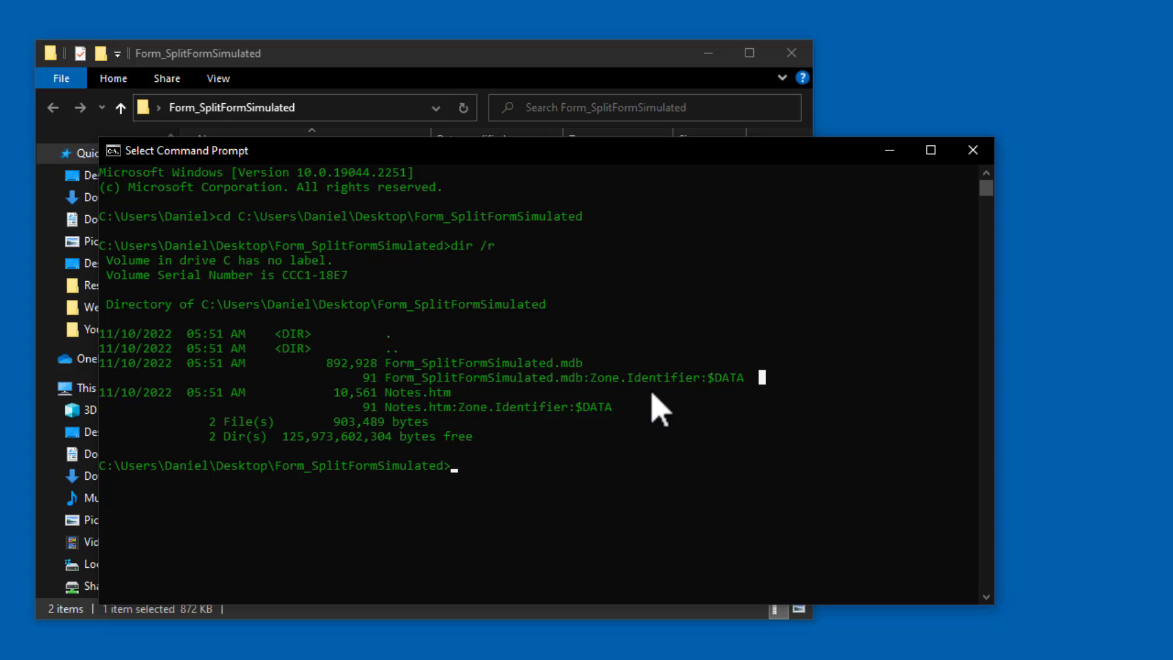
left_click_drag(743, 378, 384, 377)
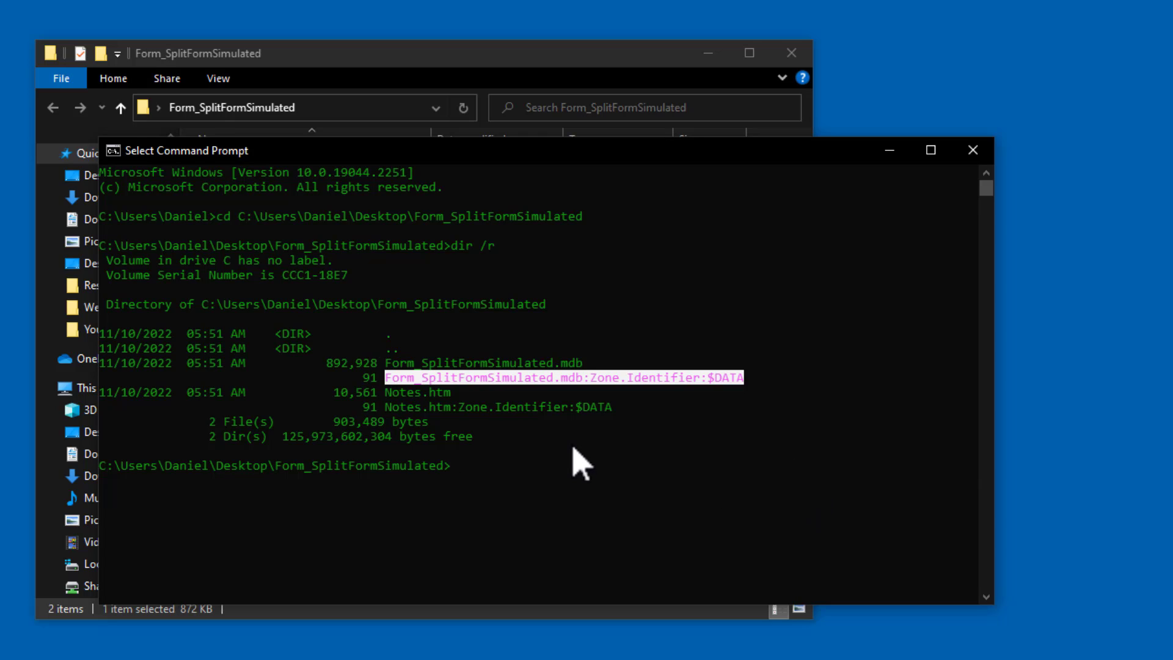
left_click(455, 392)
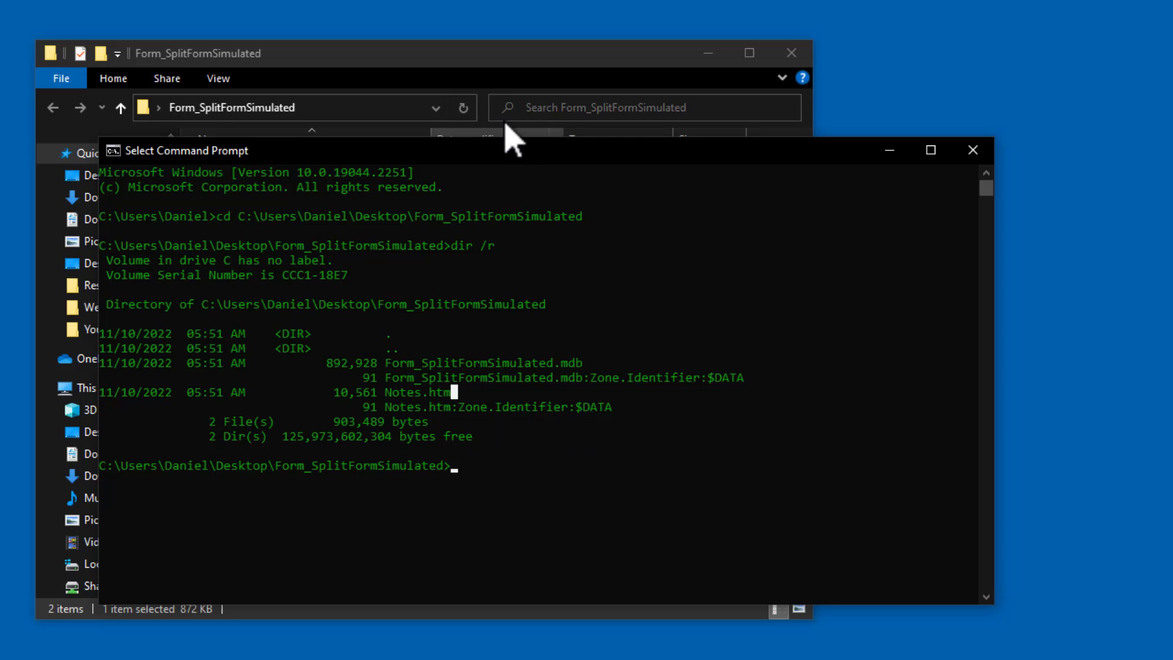
left_click(485, 82)
- Check Notes.htm's Properties security note about coming from another computer, then close Command Prompt
left_click(231, 186)
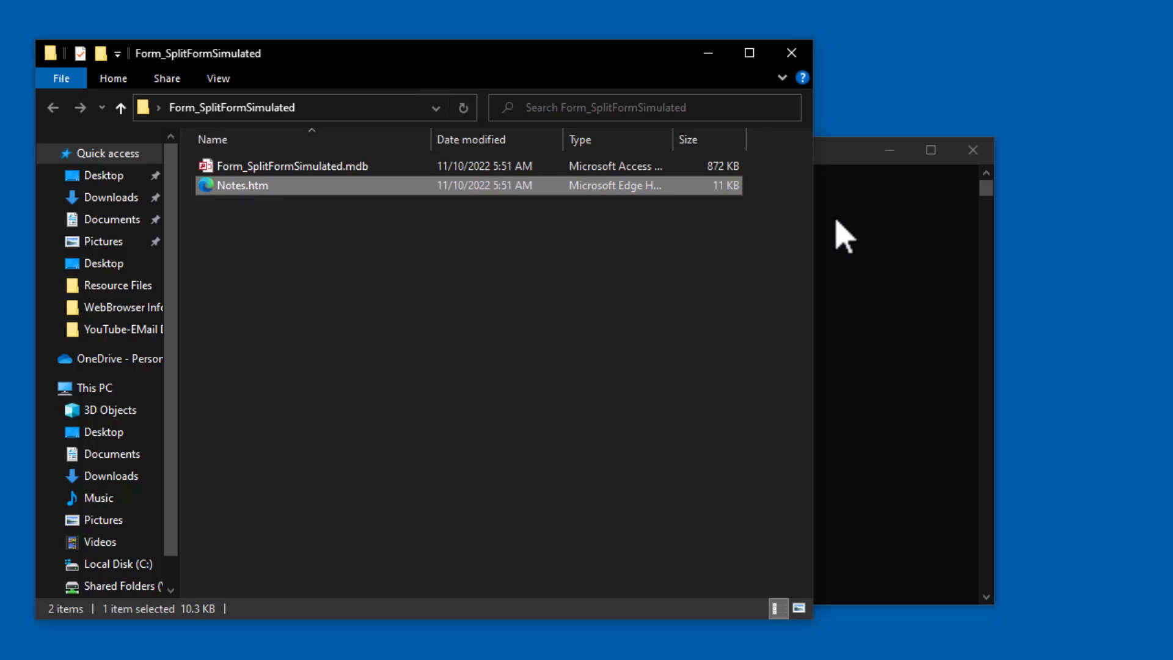
right_click(278, 195)
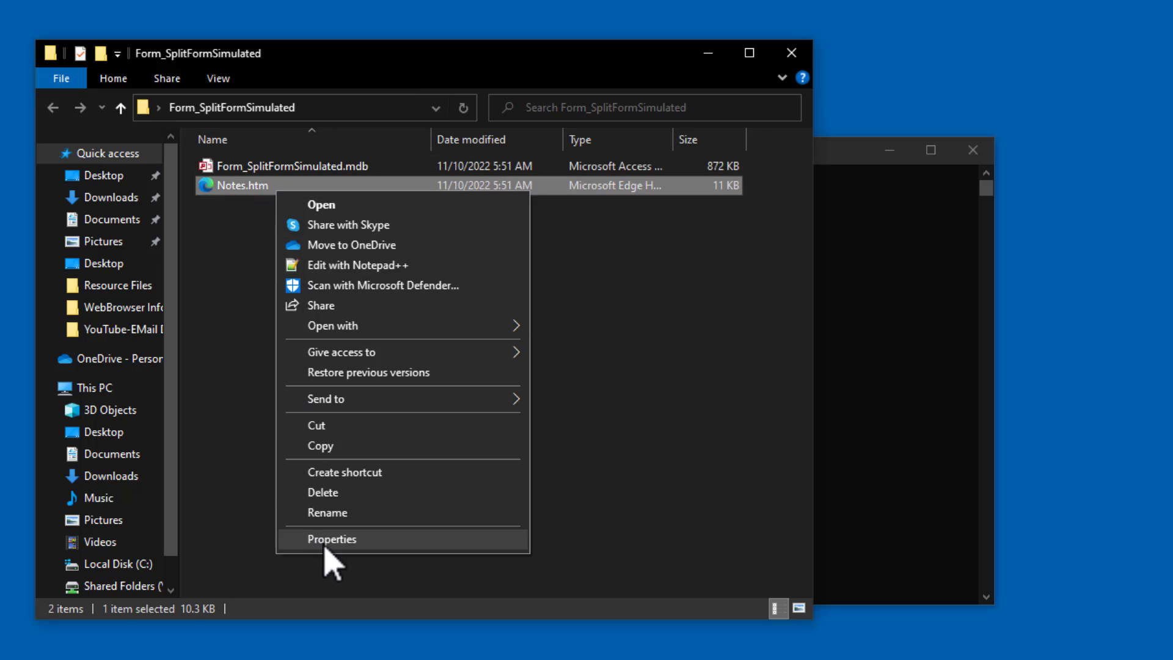
left_click(330, 540)
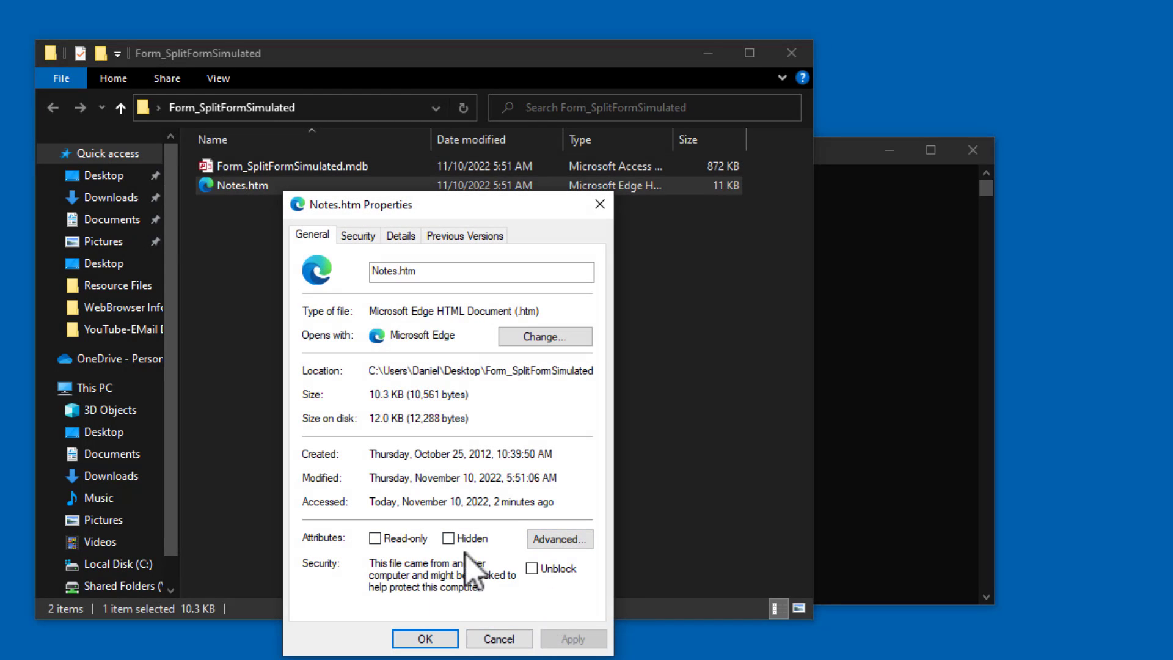
left_click(495, 639)
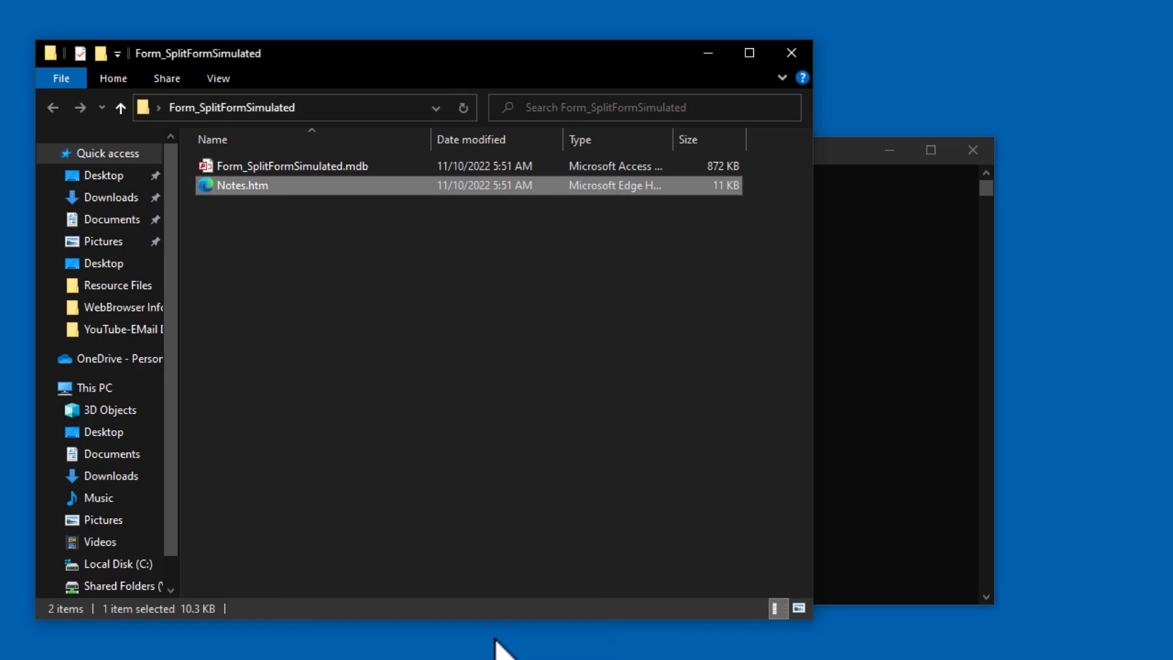
left_click(939, 295)
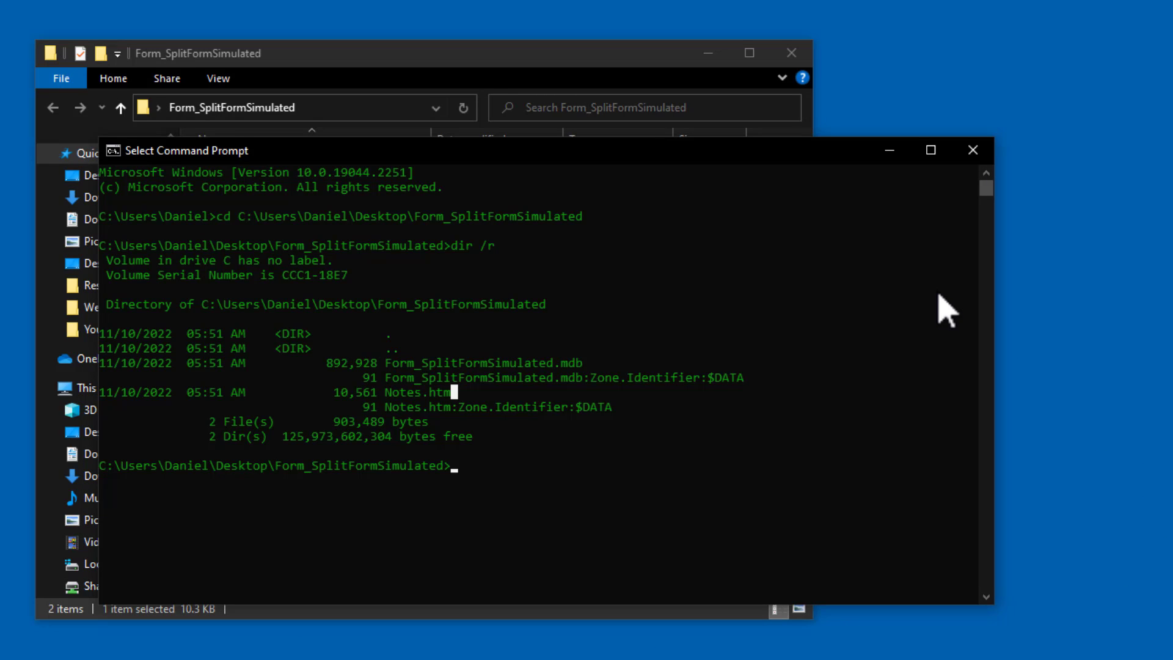
left_click(972, 150)
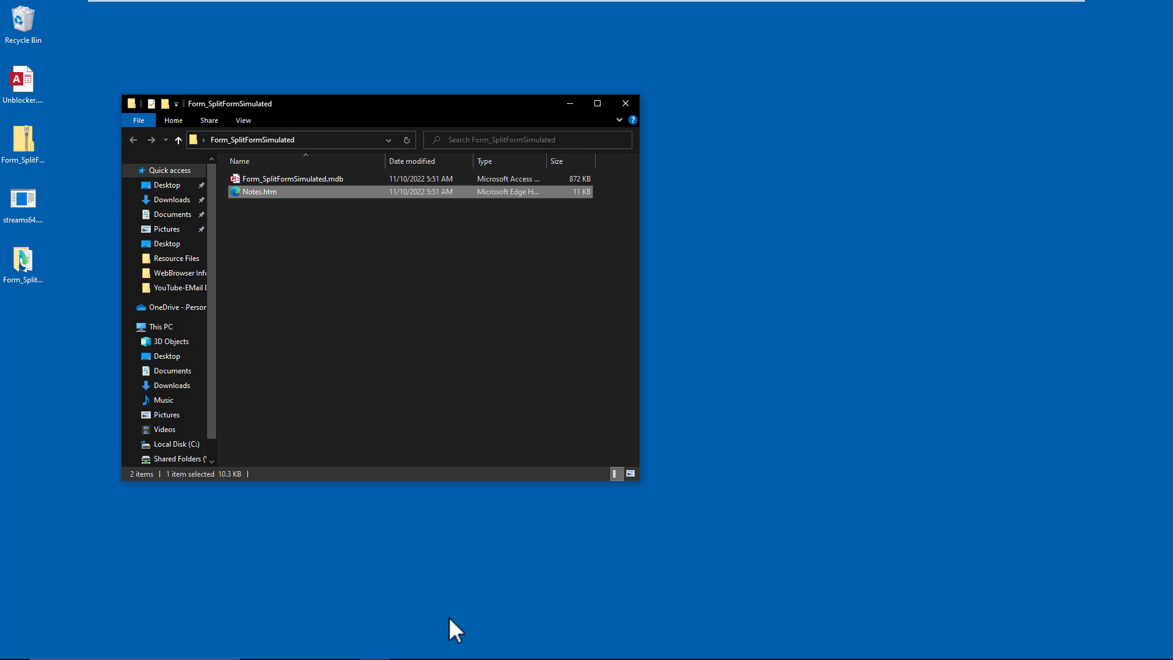
- Launch Windows PowerShell ISE and open the recent script Alternate Data Streams.ps1
mouse_move(344, 650)
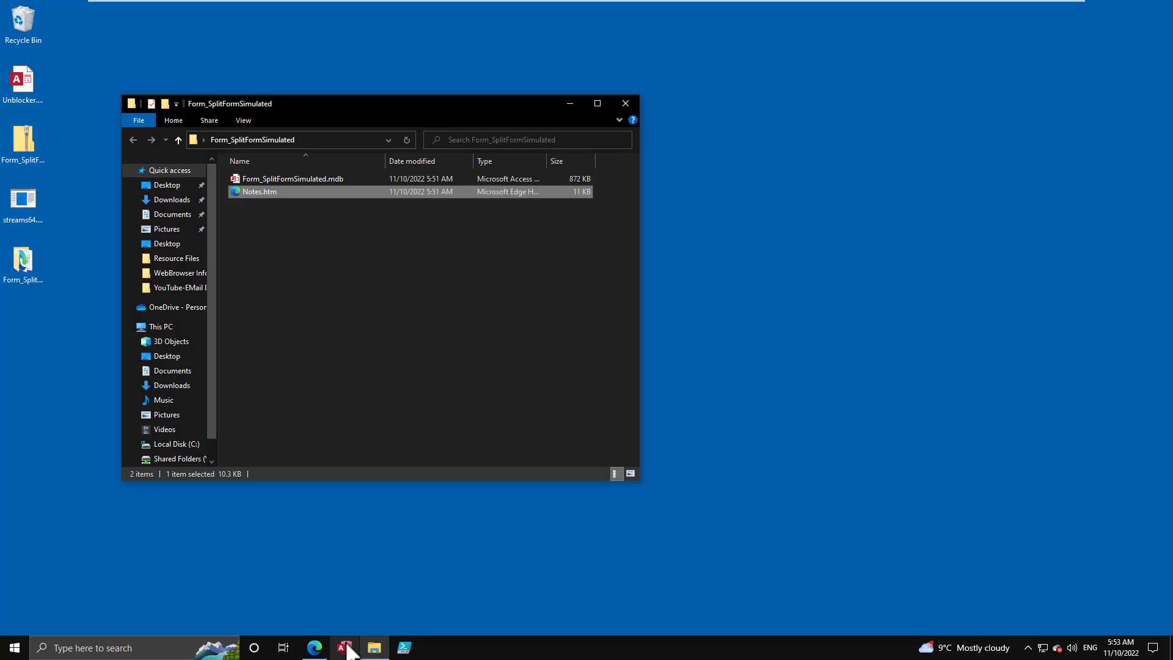
left_click(405, 649)
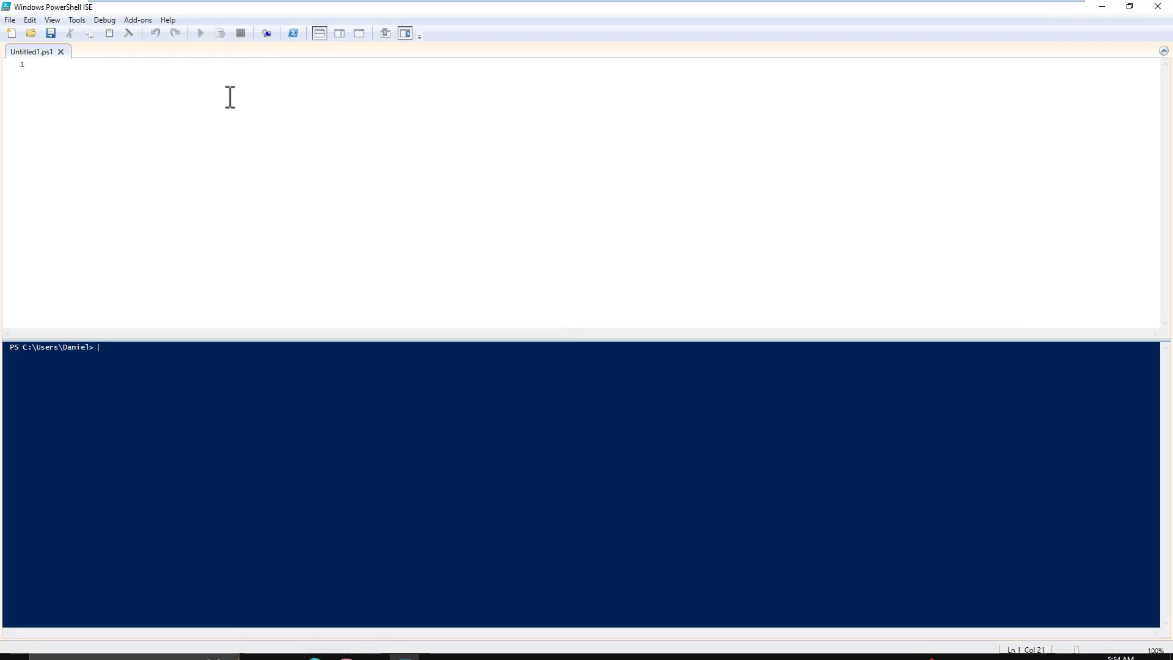
left_click(11, 20)
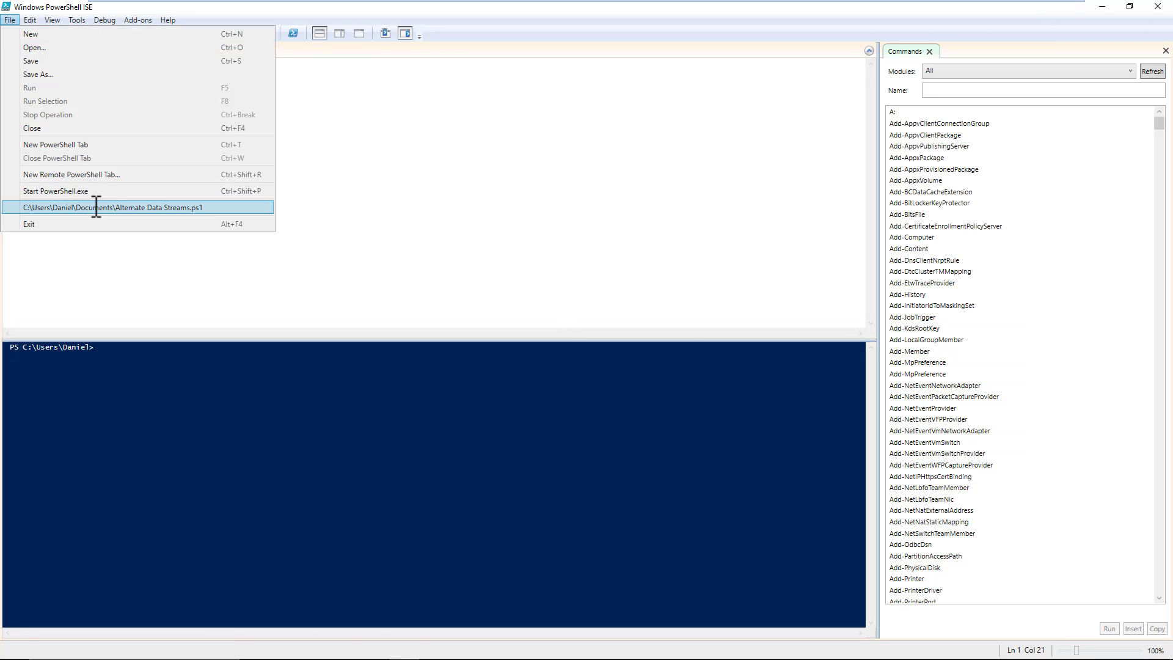
left_click(96, 207)
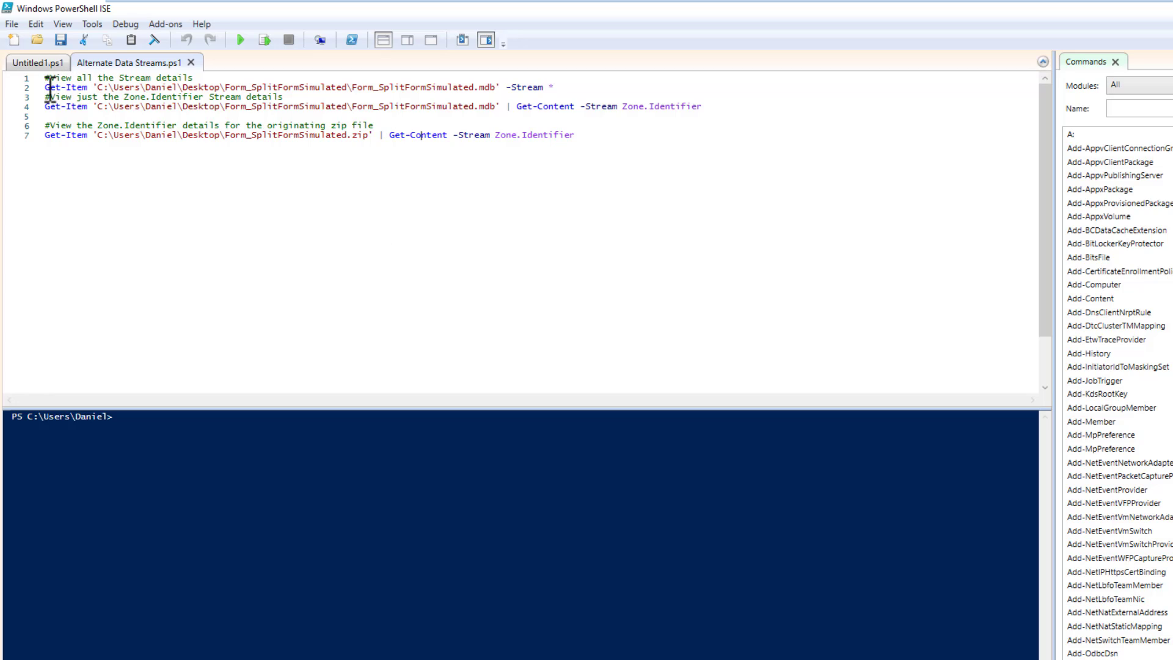
- Run line 2 to list the .mdb's streams, highlighting the 91-byte Zone.Identifier, then clear the console
left_click_drag(48, 90, 592, 90)
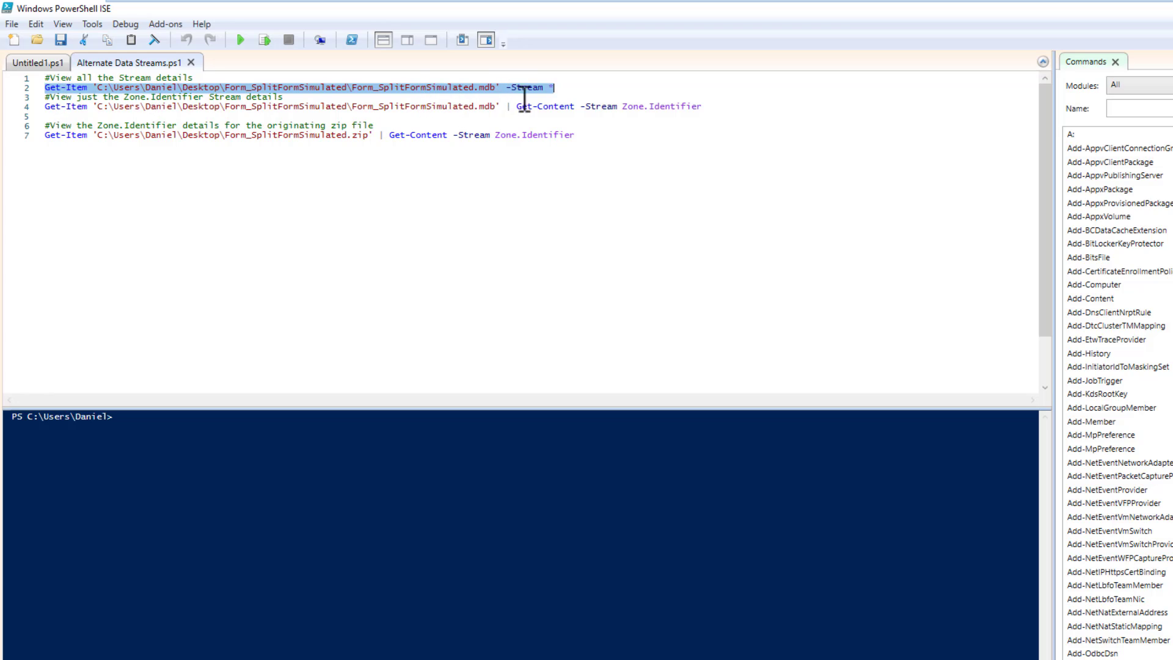
left_click(264, 40)
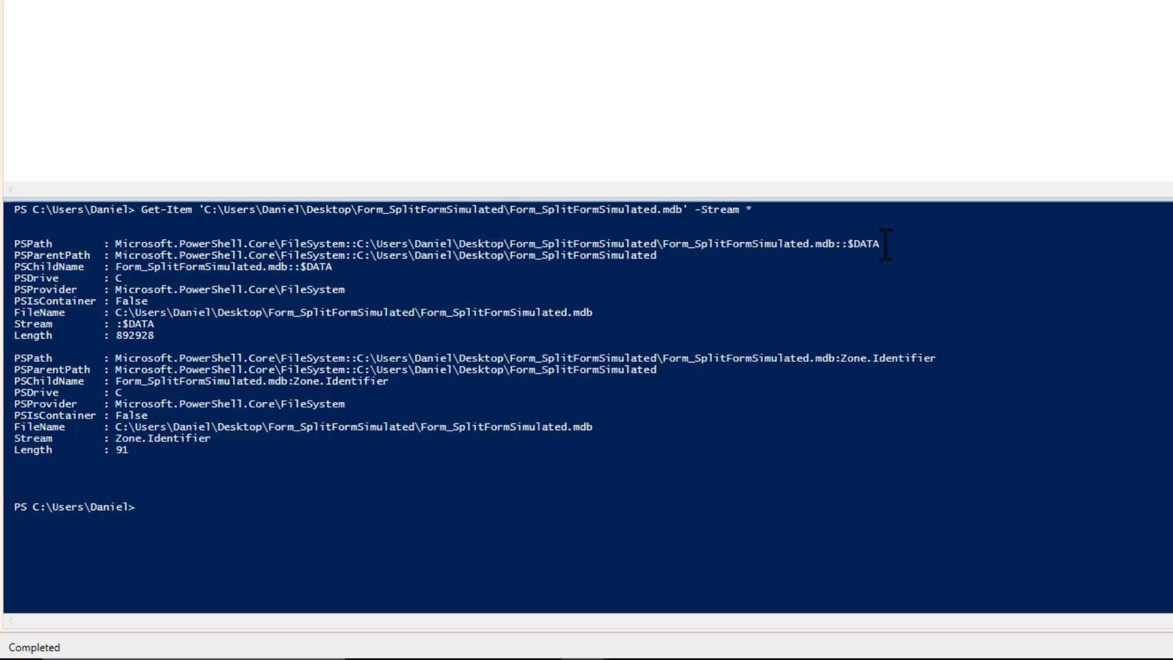
left_click_drag(848, 244, 913, 247)
left_click_drag(842, 360, 937, 361)
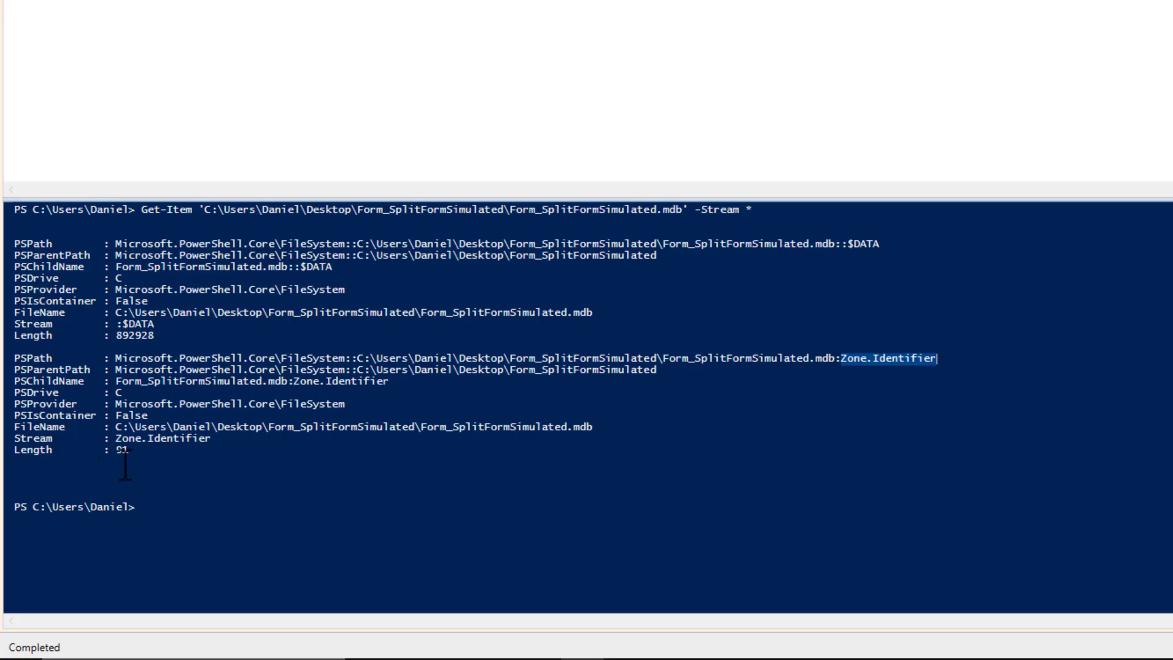
left_click_drag(130, 452, 110, 452)
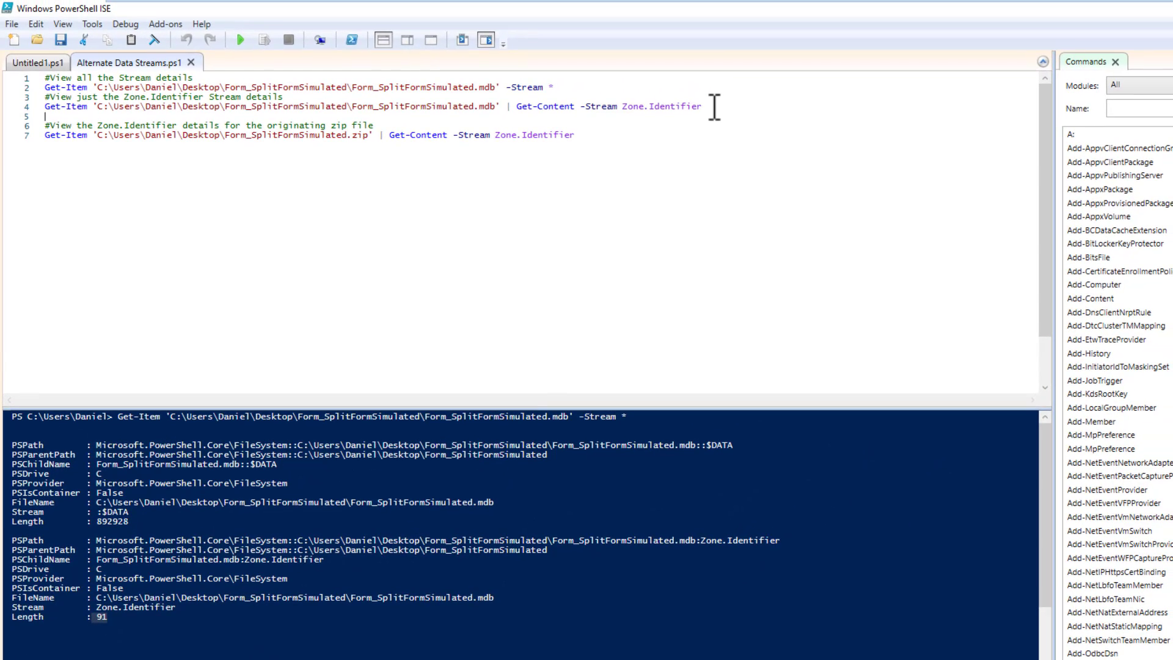
left_click_drag(714, 106, 45, 107)
left_click(155, 40)
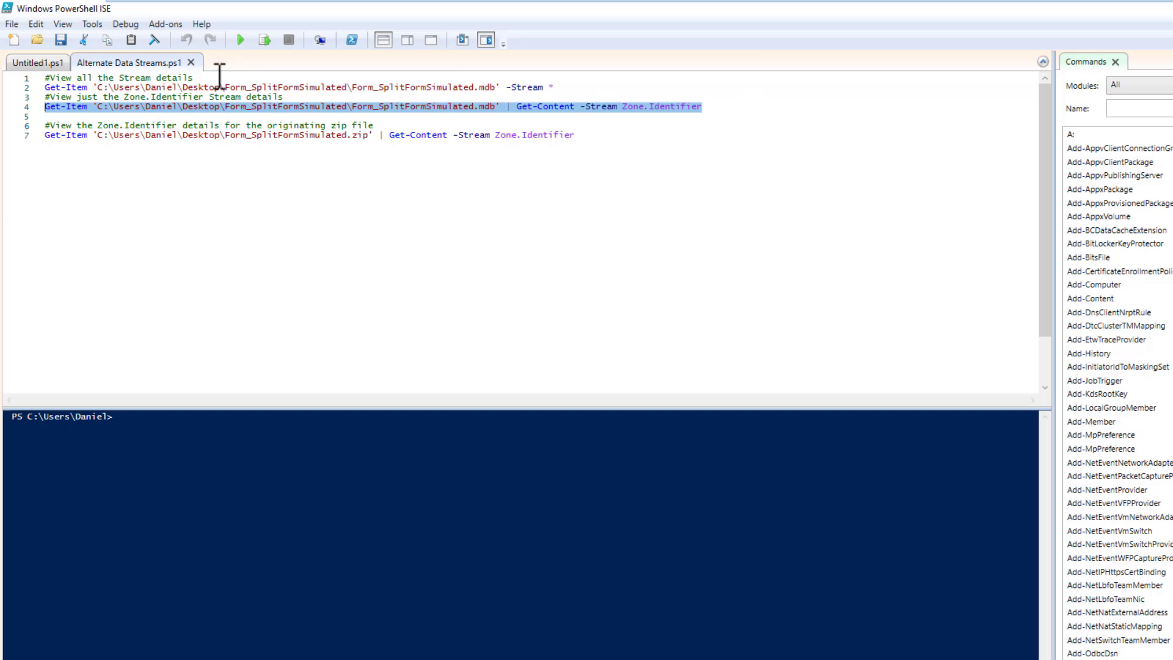
- Run line 4 for the .mdb's Zone.Identifier, then line 7 showing the zip's ZoneId=3 and rogersaccesslibrary.com URLs
left_click(269, 40)
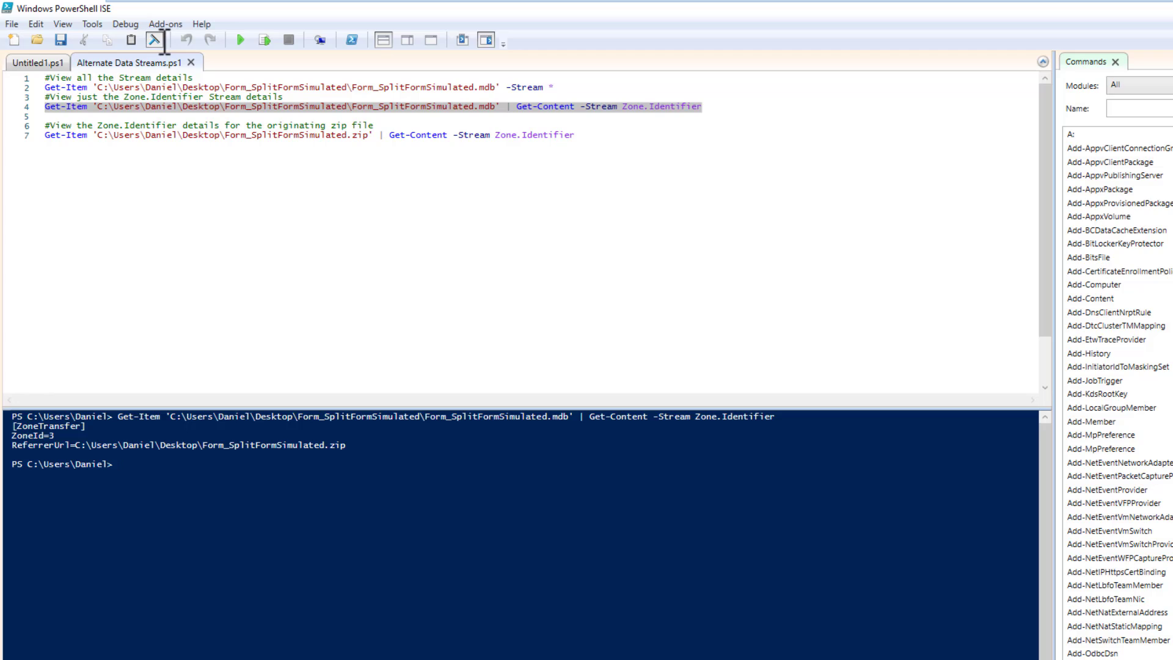
left_click(164, 41)
left_click_drag(595, 135, 47, 142)
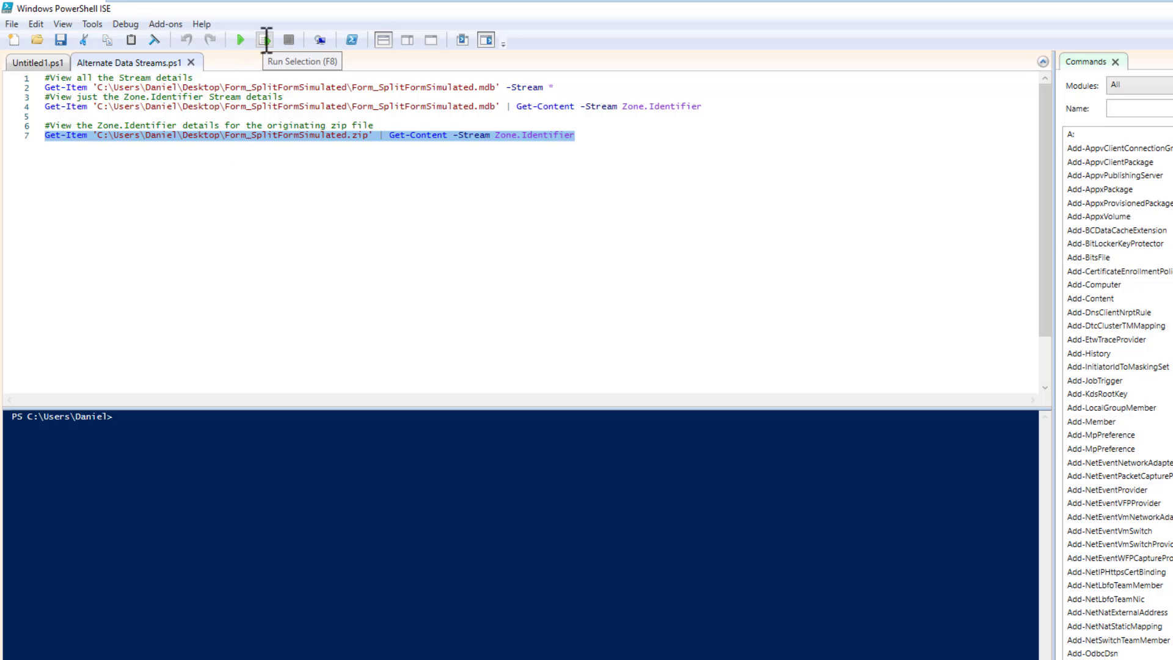
left_click(265, 39)
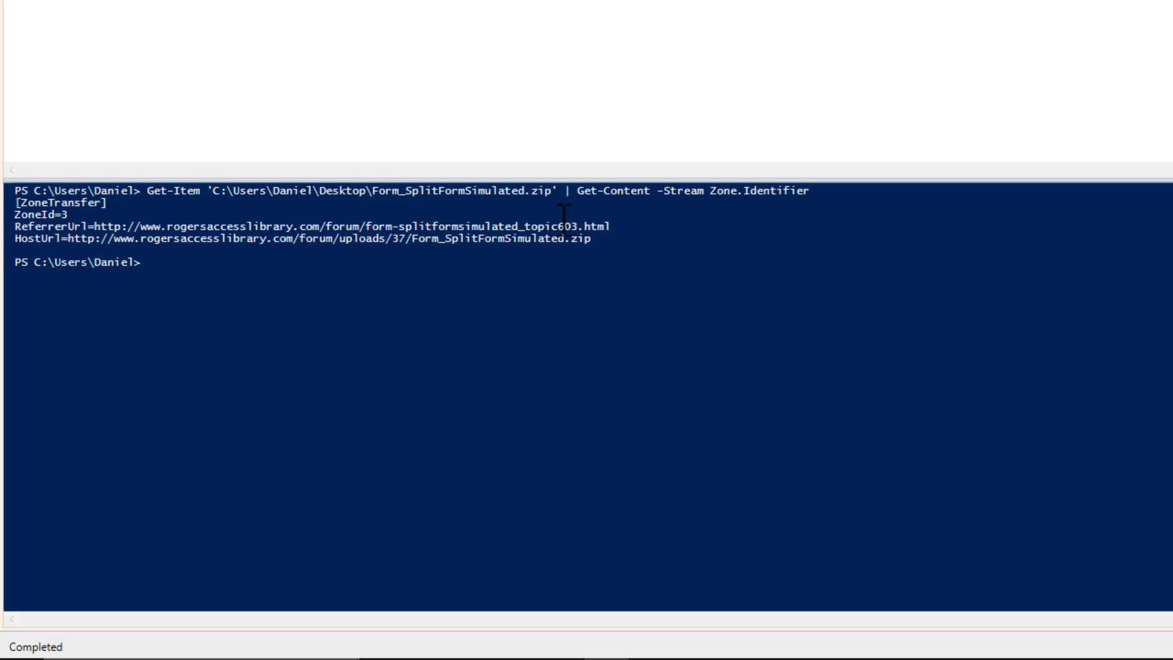
left_click(637, 231)
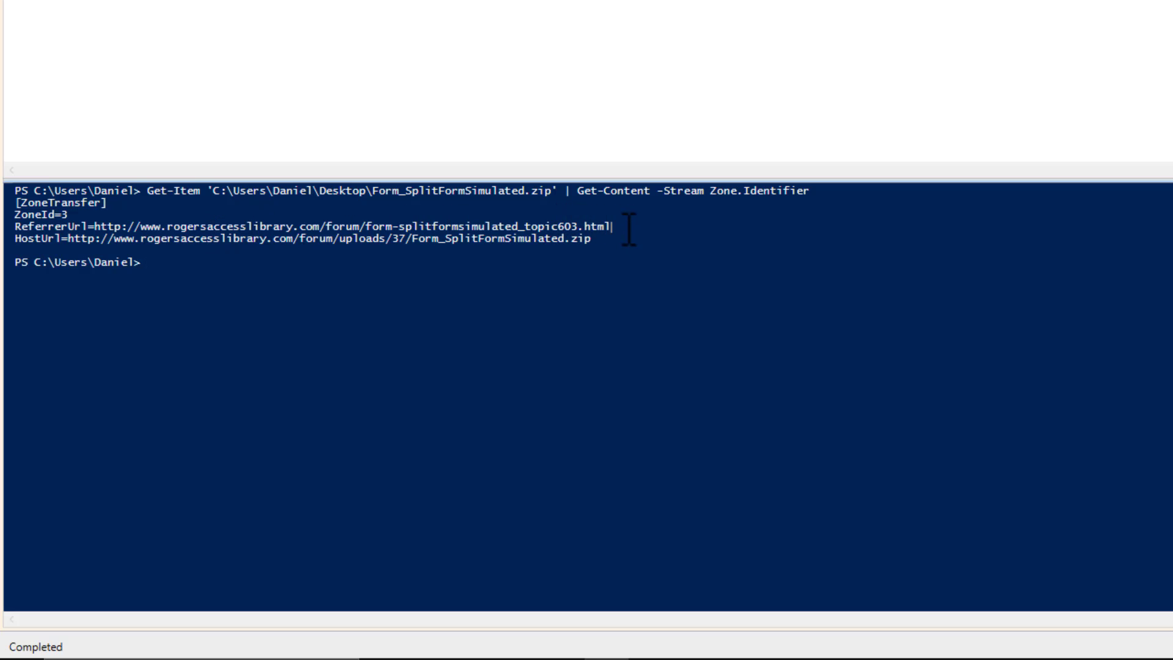